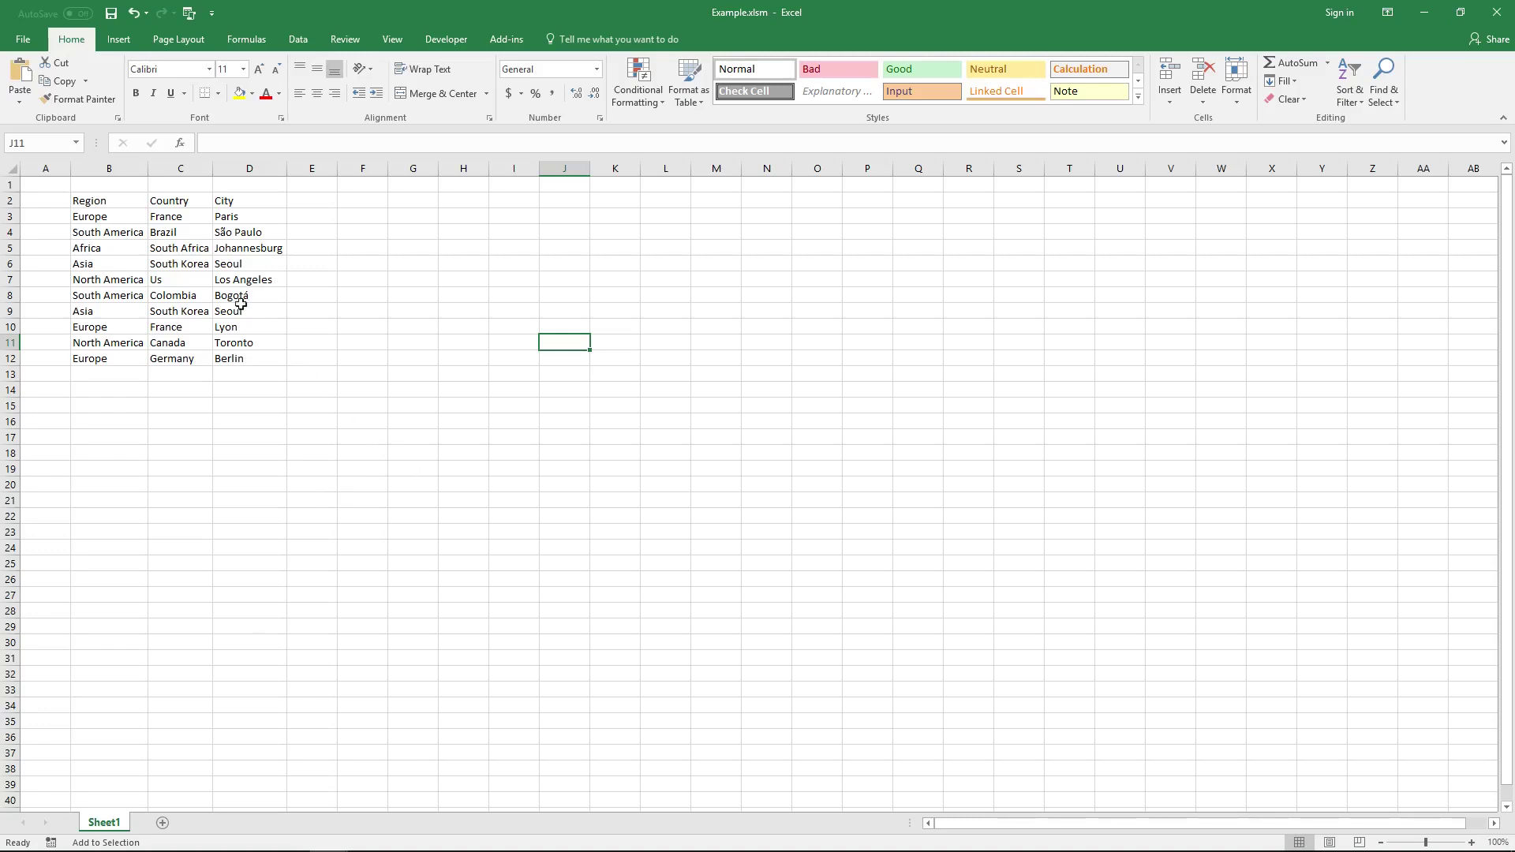
Step: Convert the B2:D12 Region/Country/City data into Table1 with a header row
drag(105, 200, 250, 320)
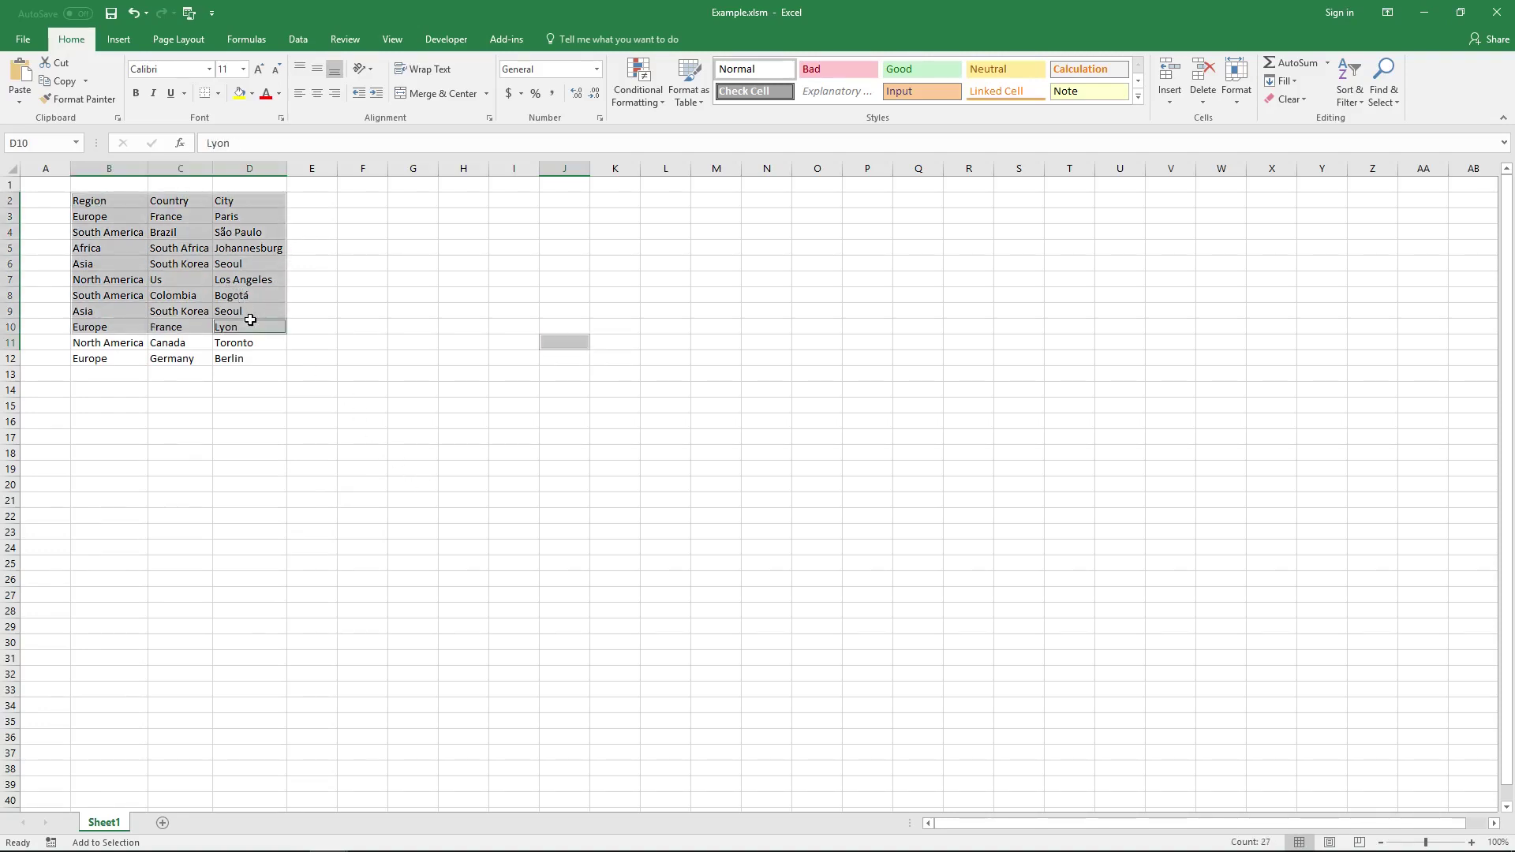
click(229, 308)
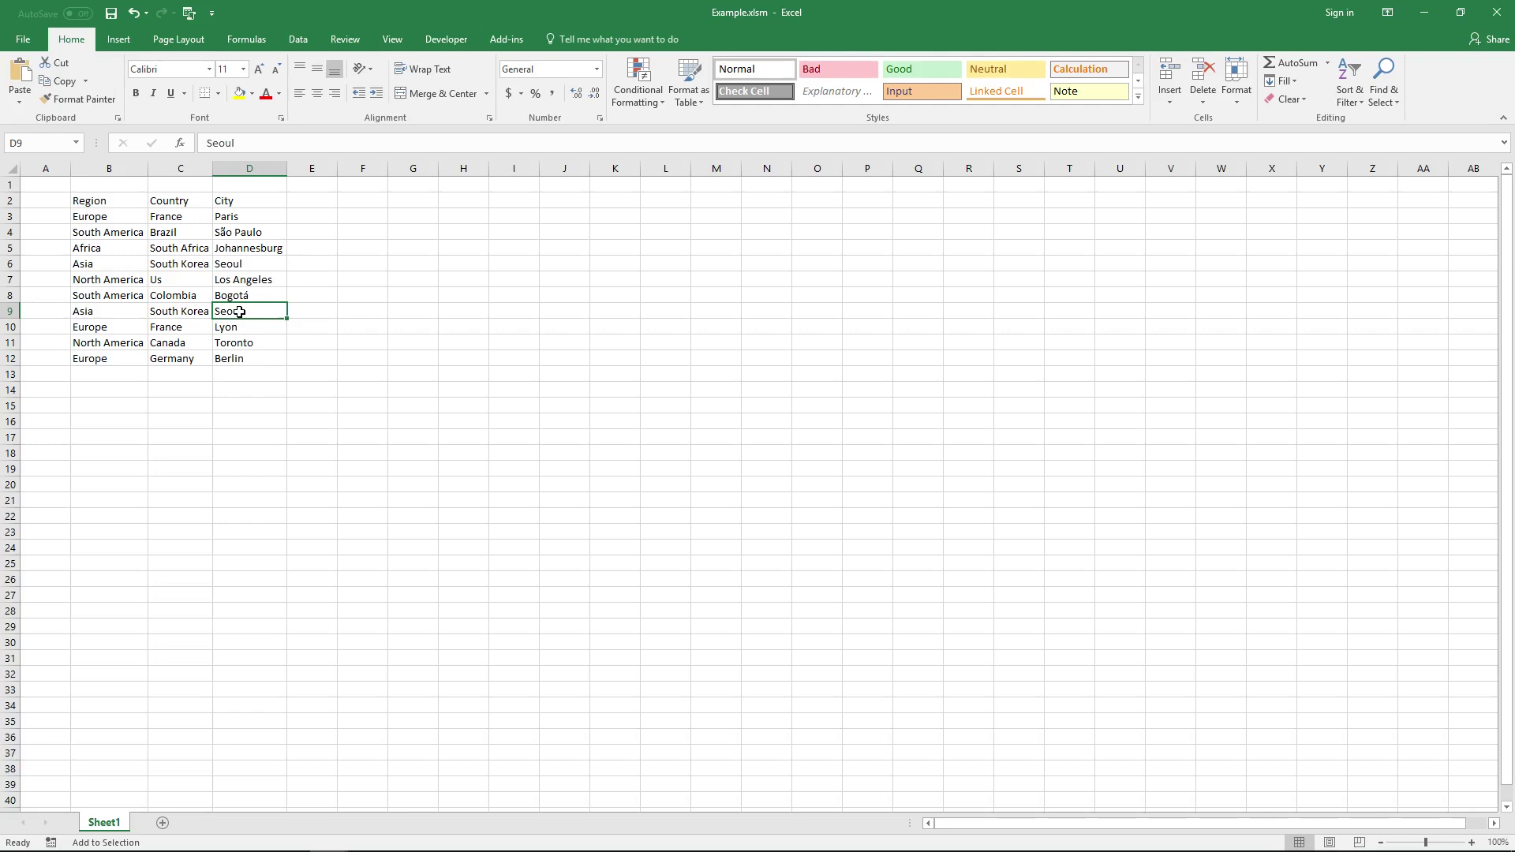
key(ctrl+t)
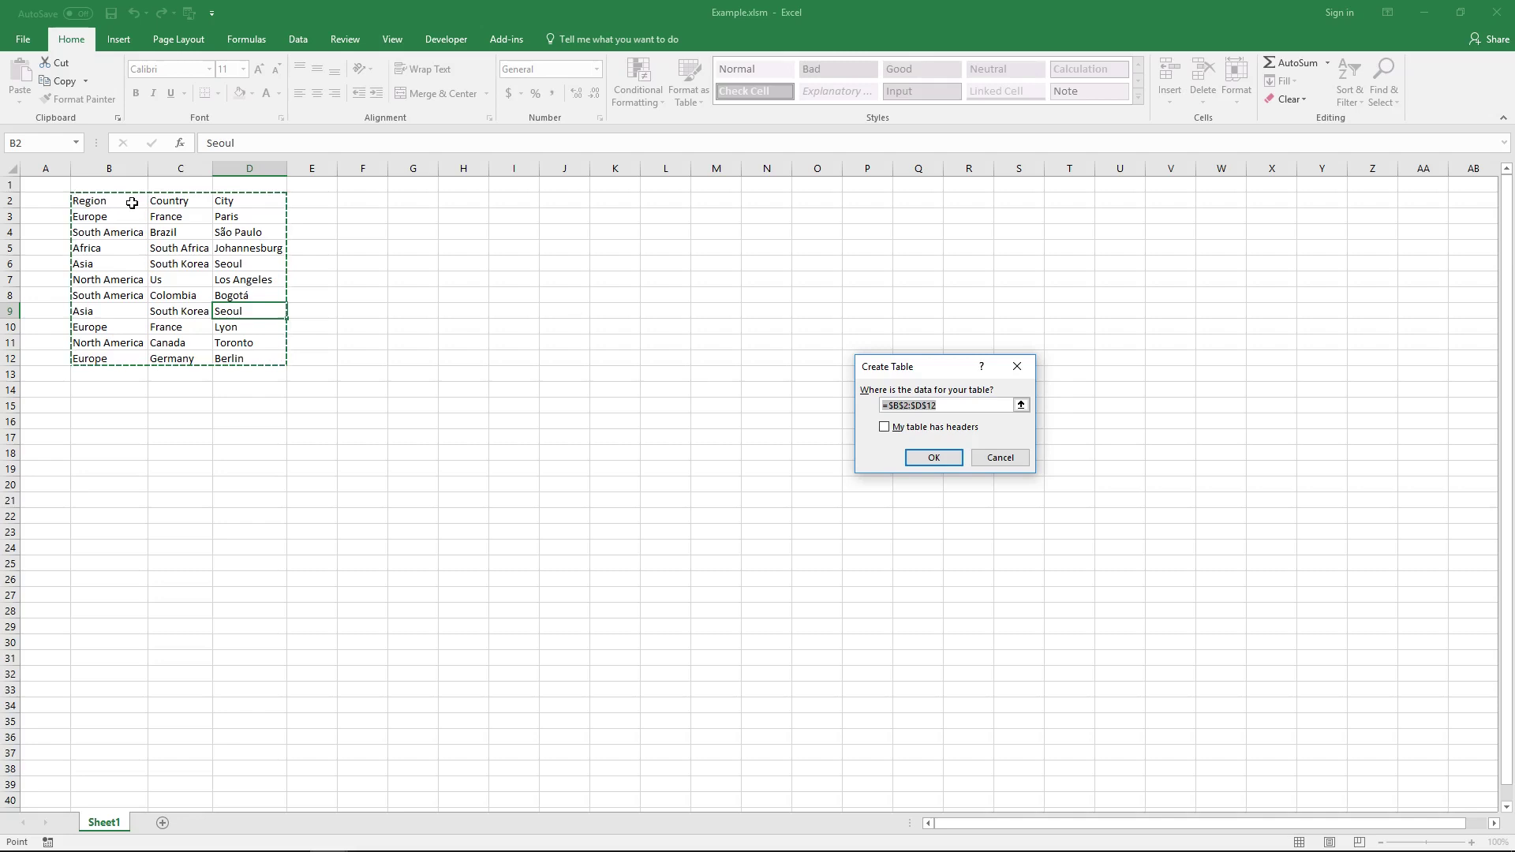
click(888, 428)
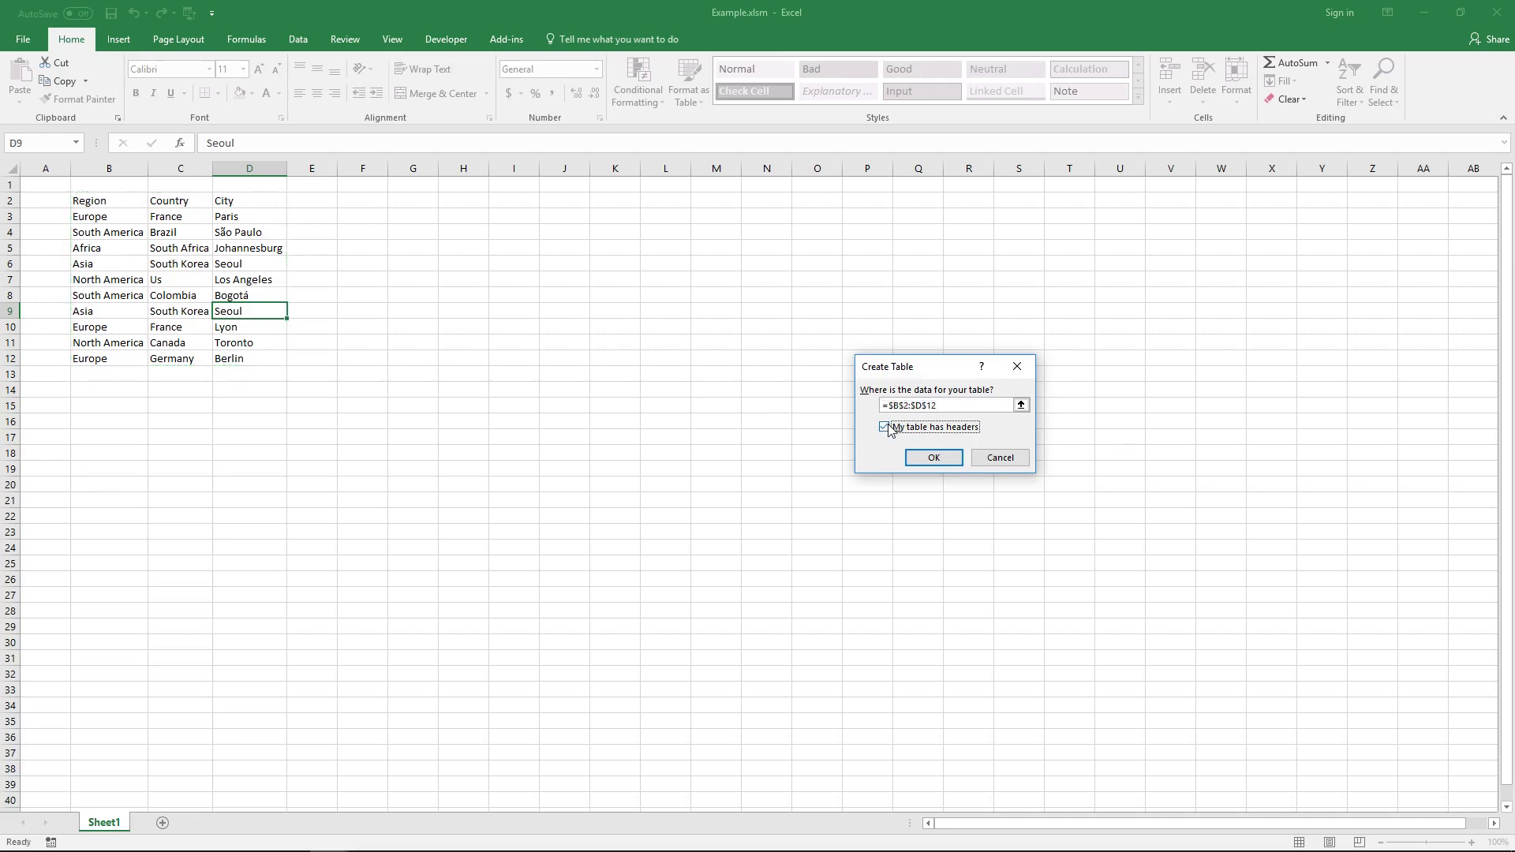
click(951, 465)
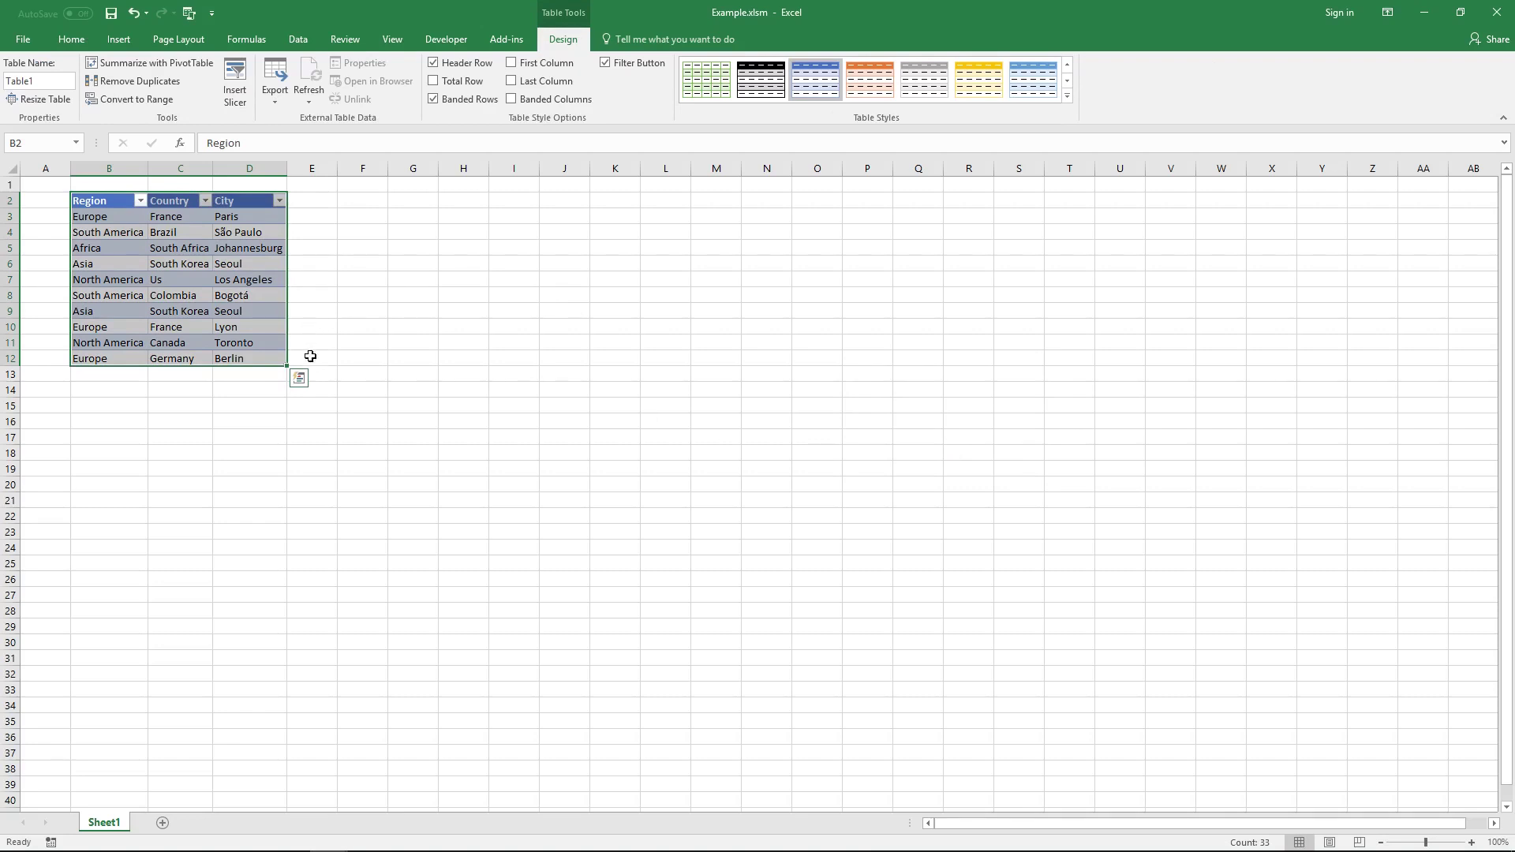
click(334, 376)
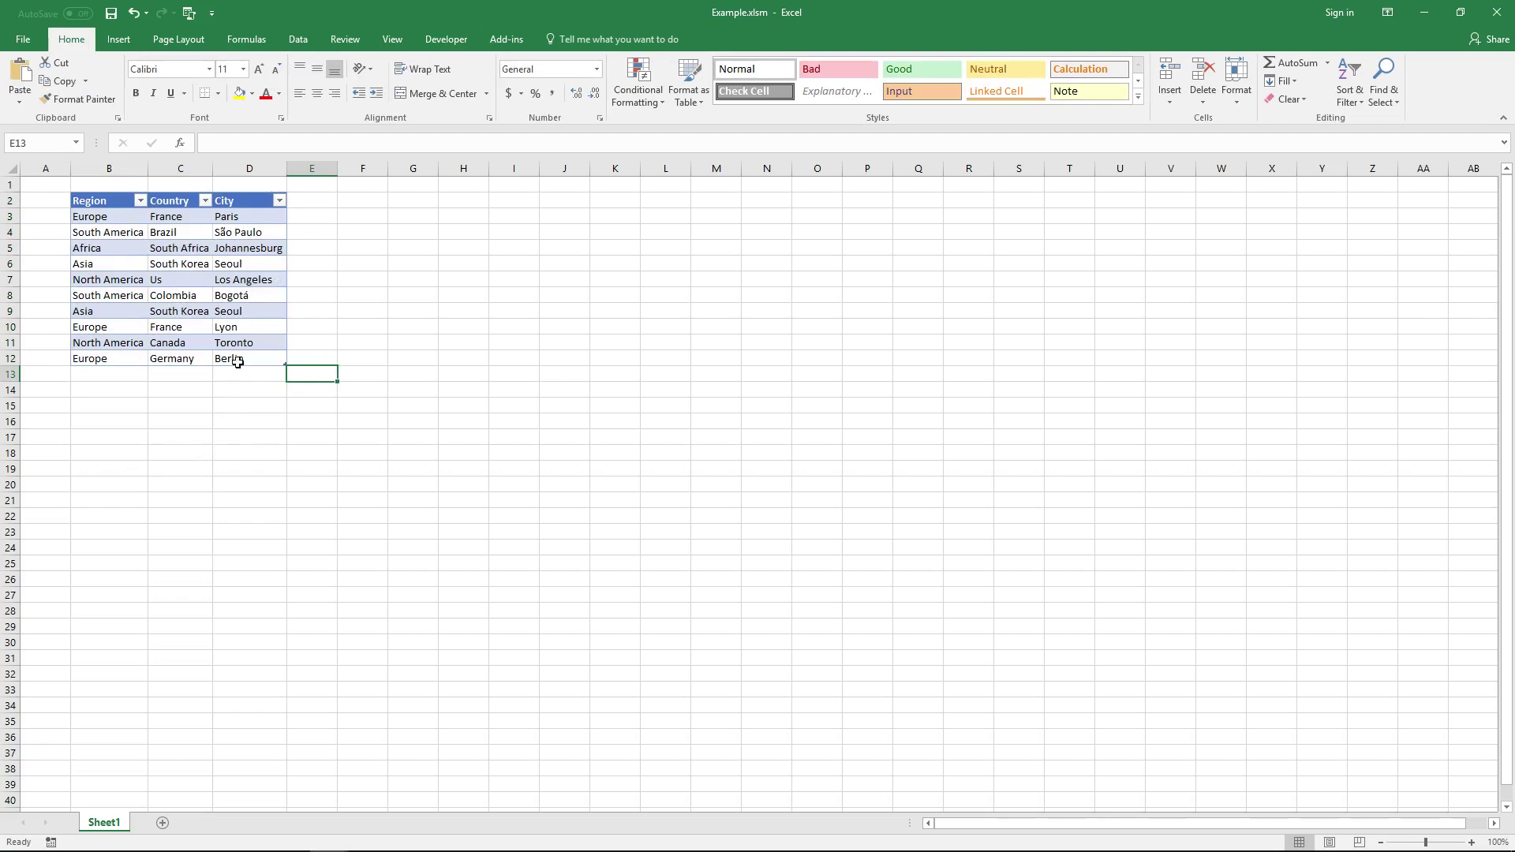
click(132, 296)
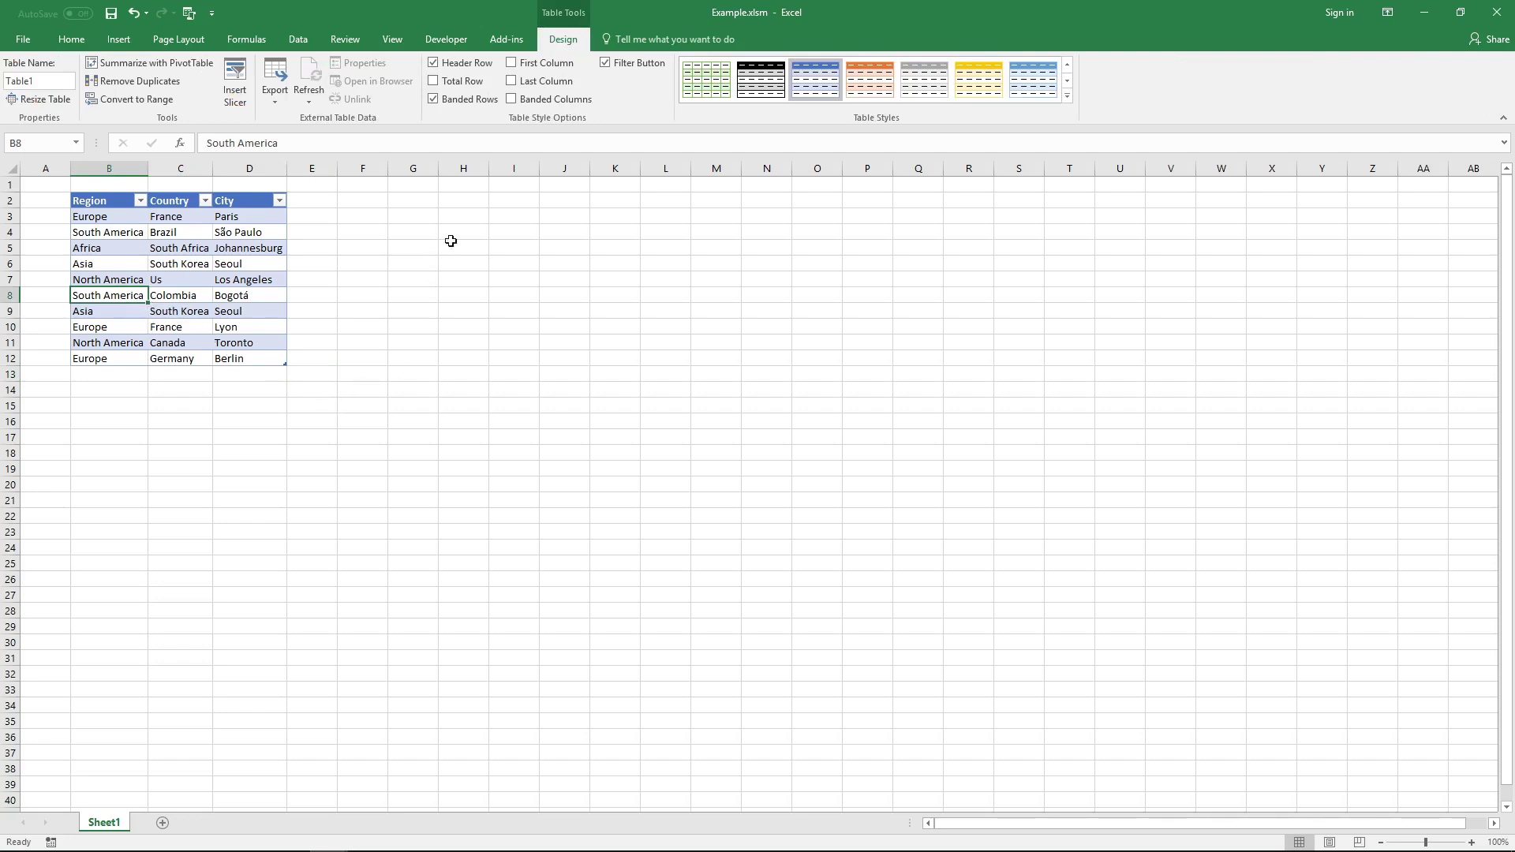
Step: Start Dependent Drop Down Lists for Table1 and add Region, Country and City as selected columns
click(508, 39)
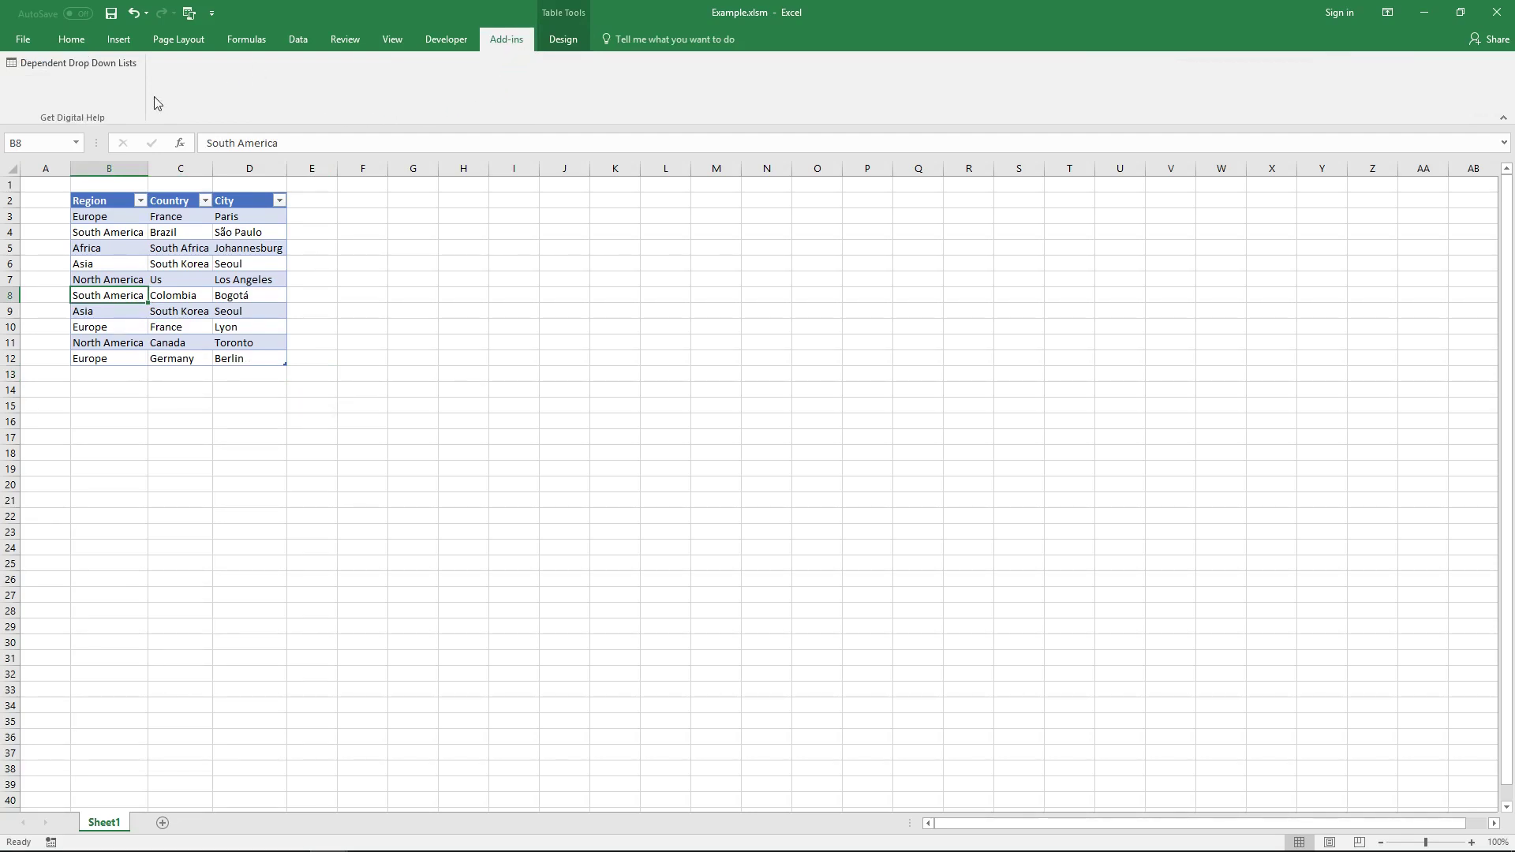
click(120, 66)
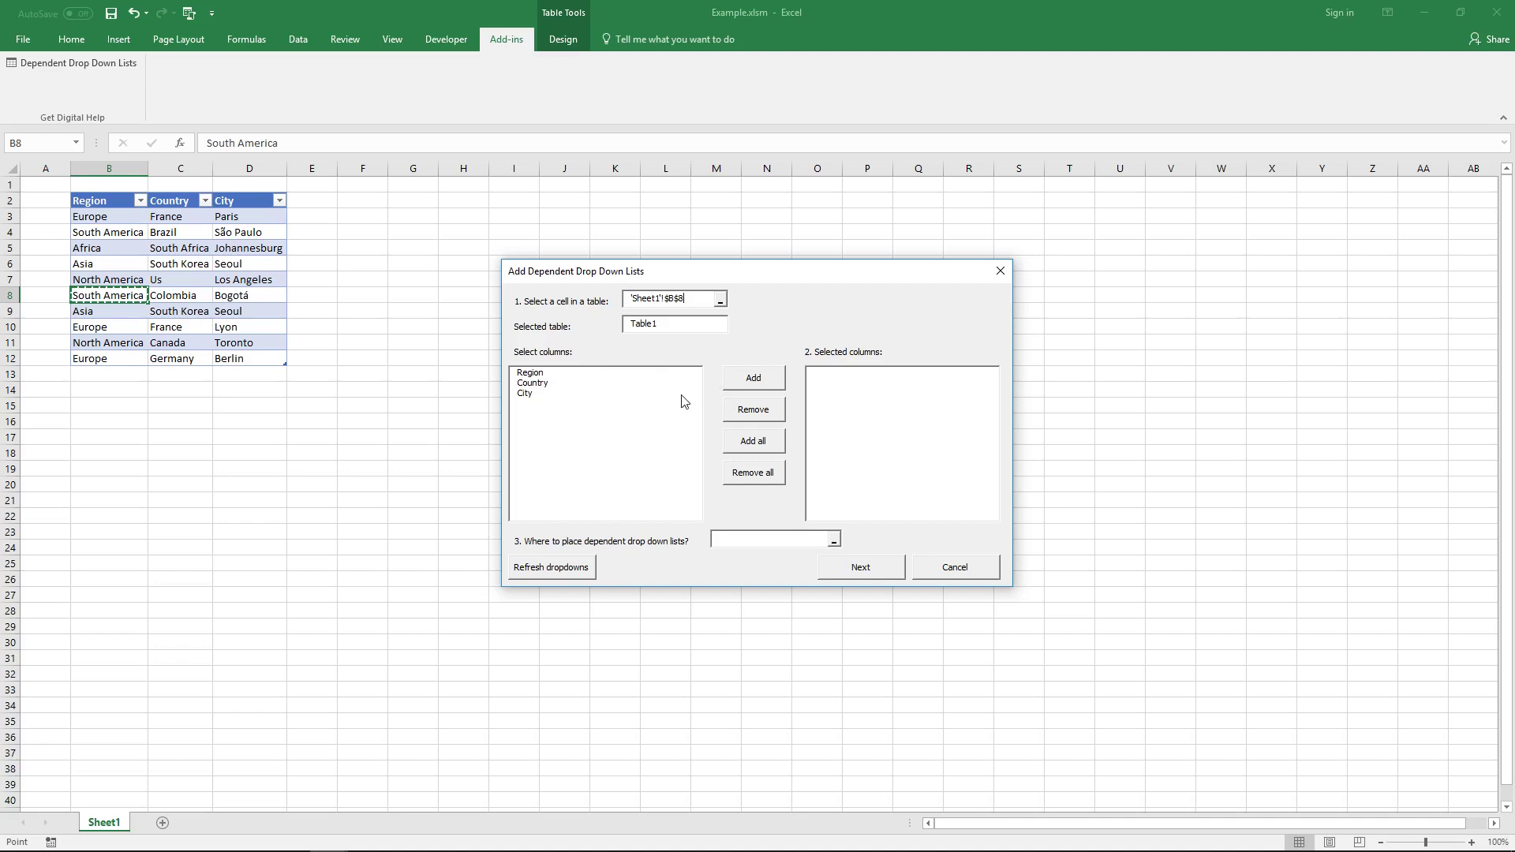
click(774, 446)
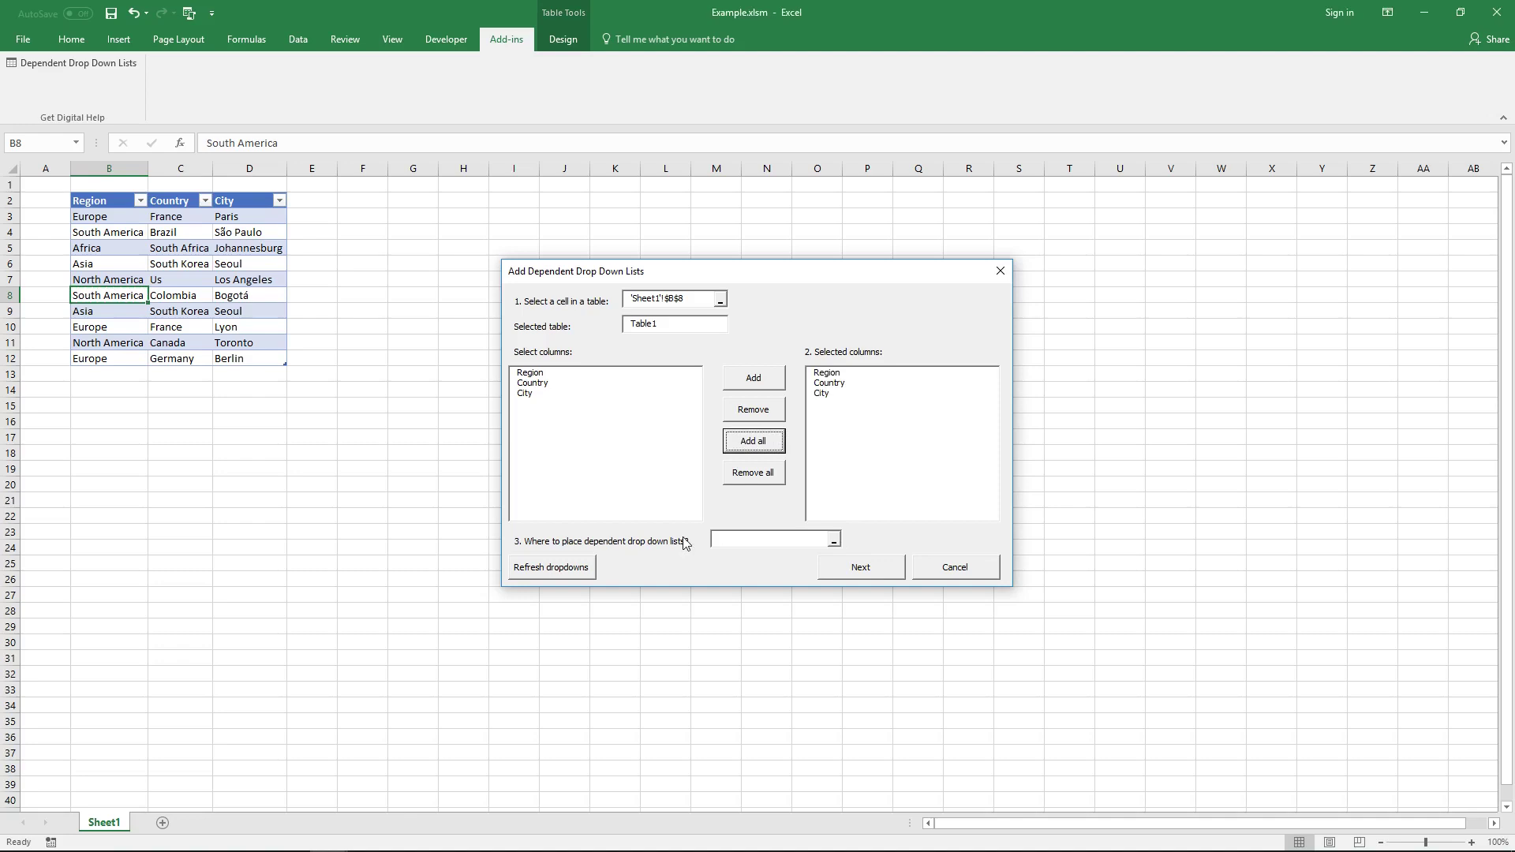
Step: Set the drop-down list location to Sheet1!$B$14:$D$15
click(836, 542)
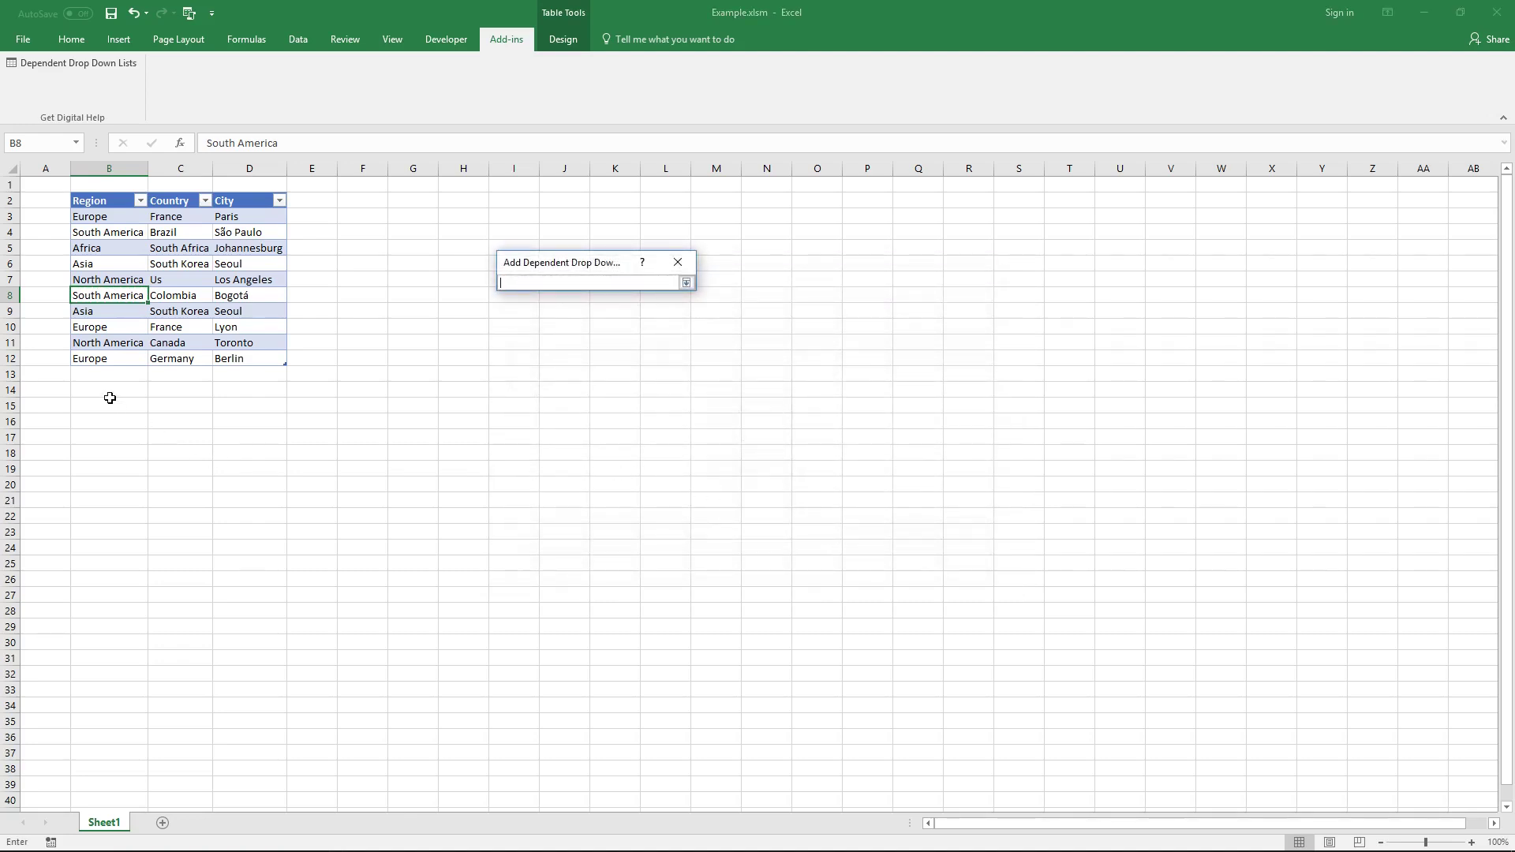
drag(110, 397, 258, 404)
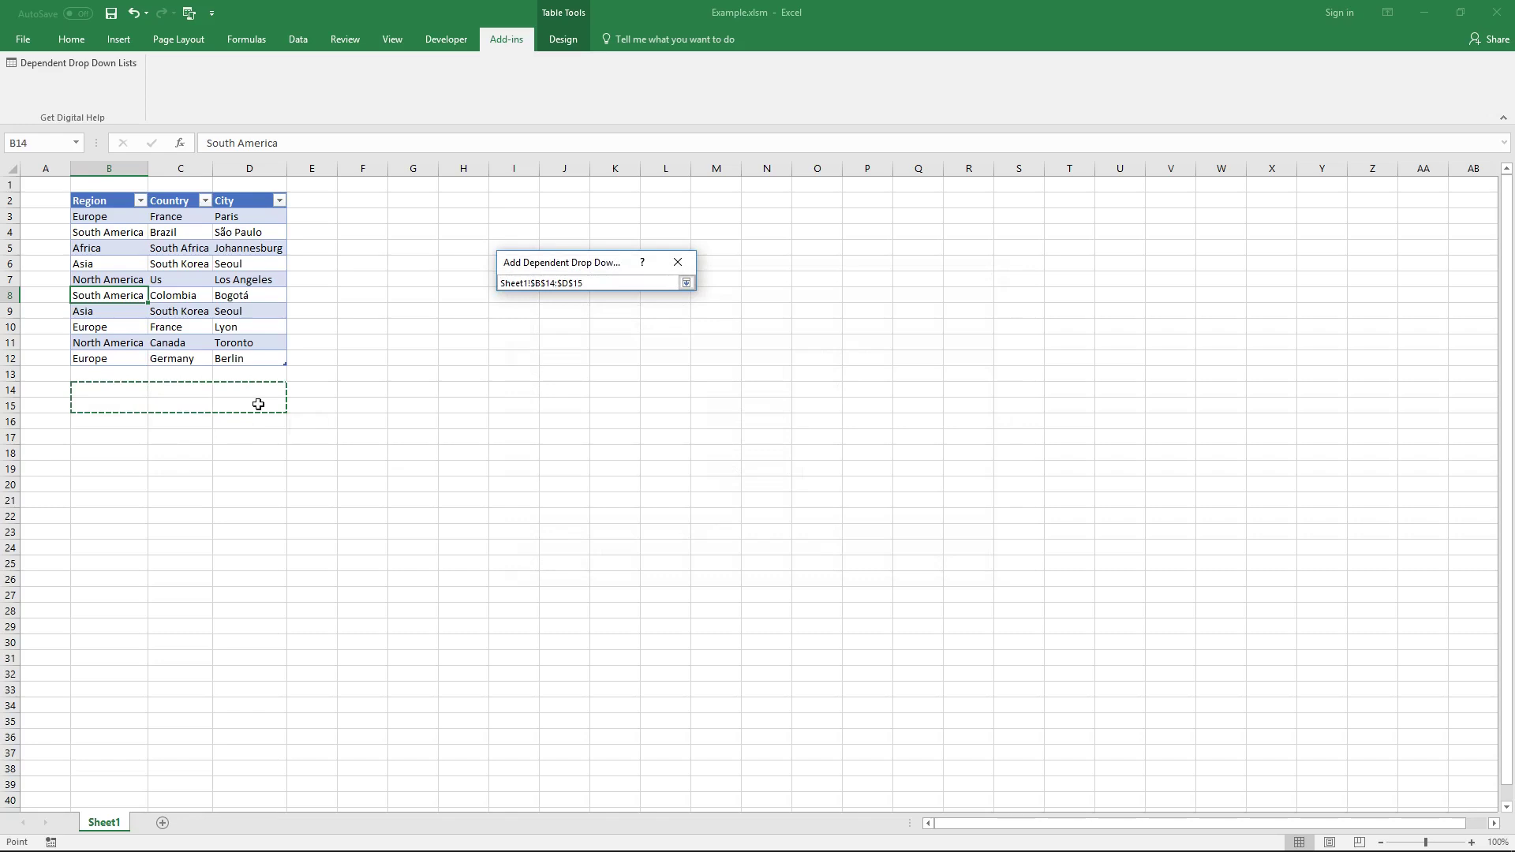
key(Return)
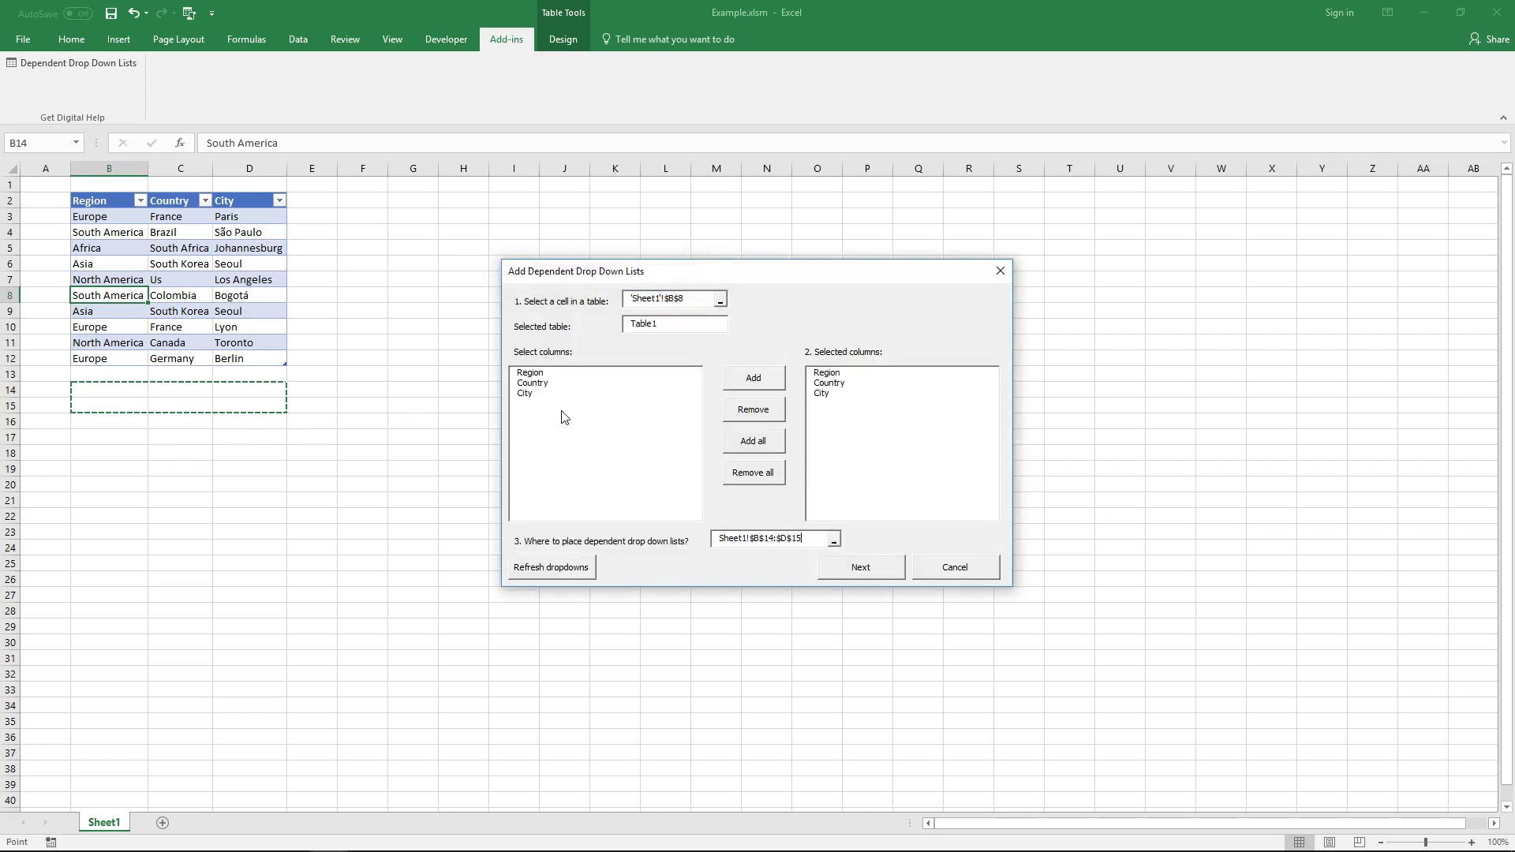
Step: Create the six linked drop-down boxes in B14:D15 and dismiss the code instructions
click(870, 567)
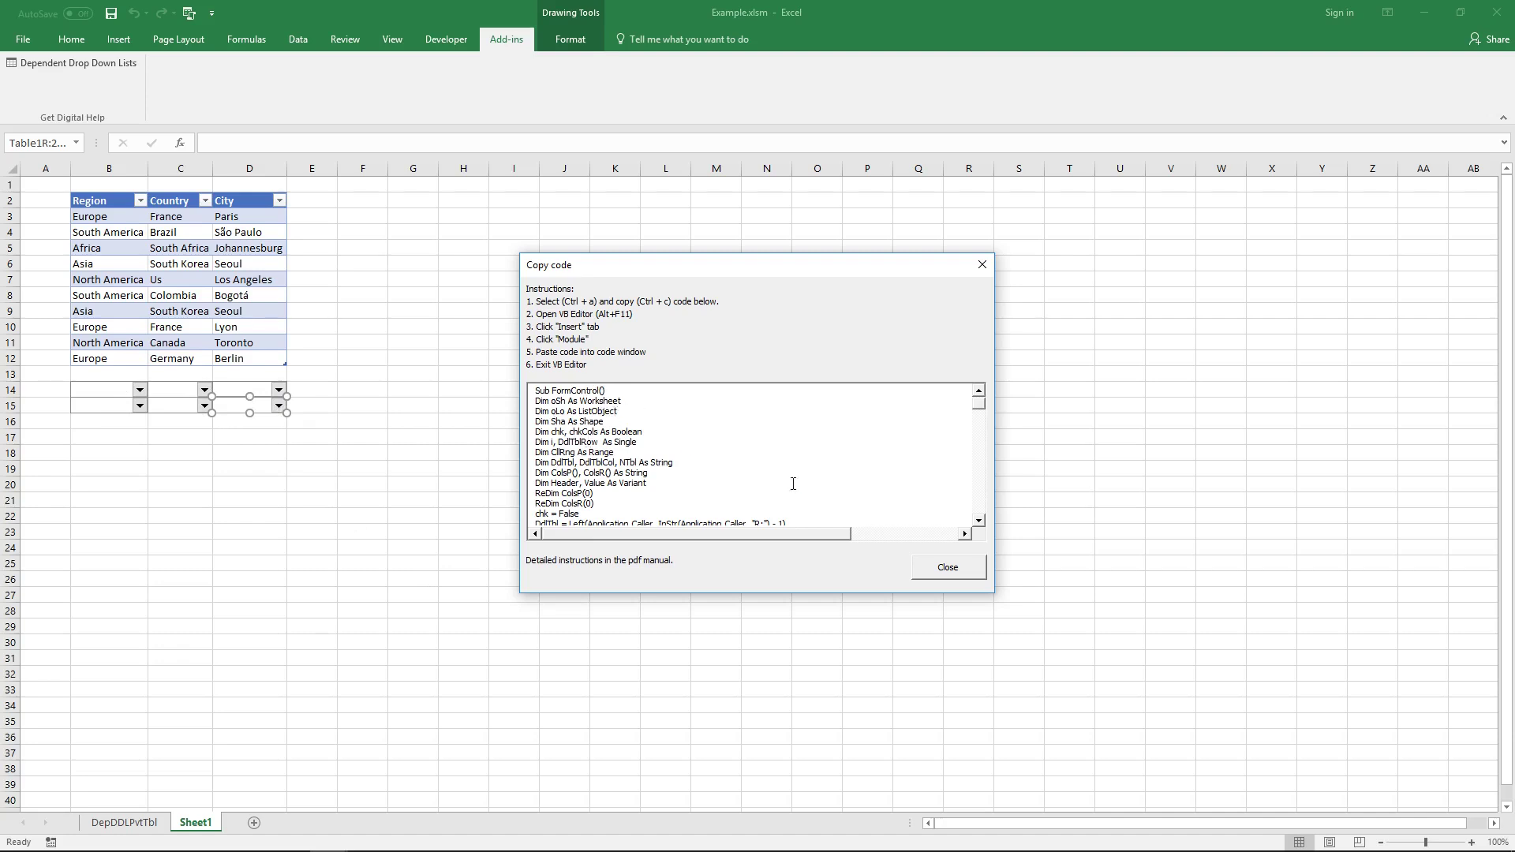
click(945, 564)
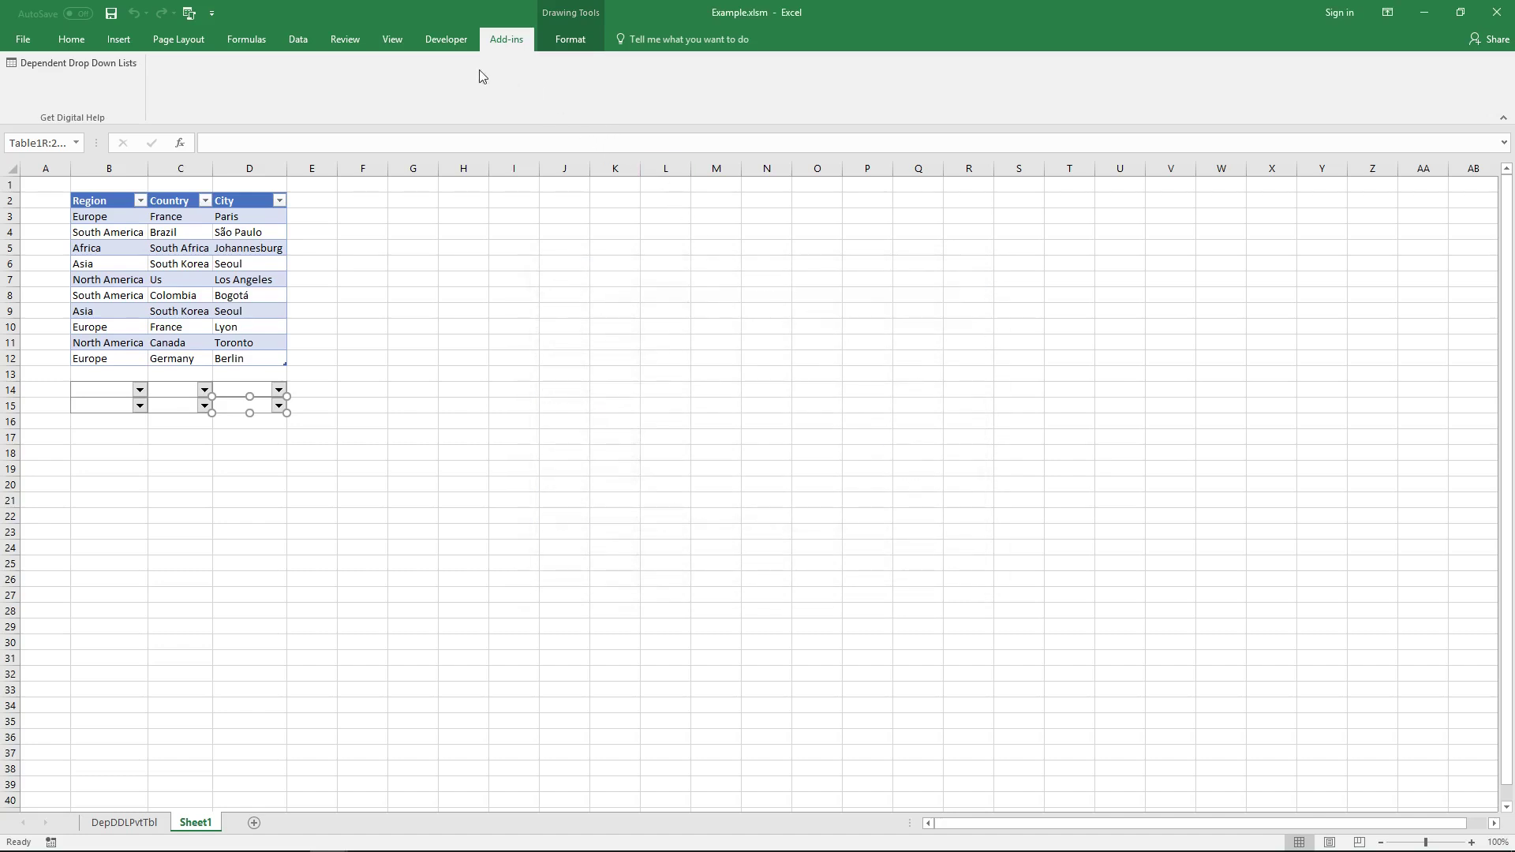
click(443, 41)
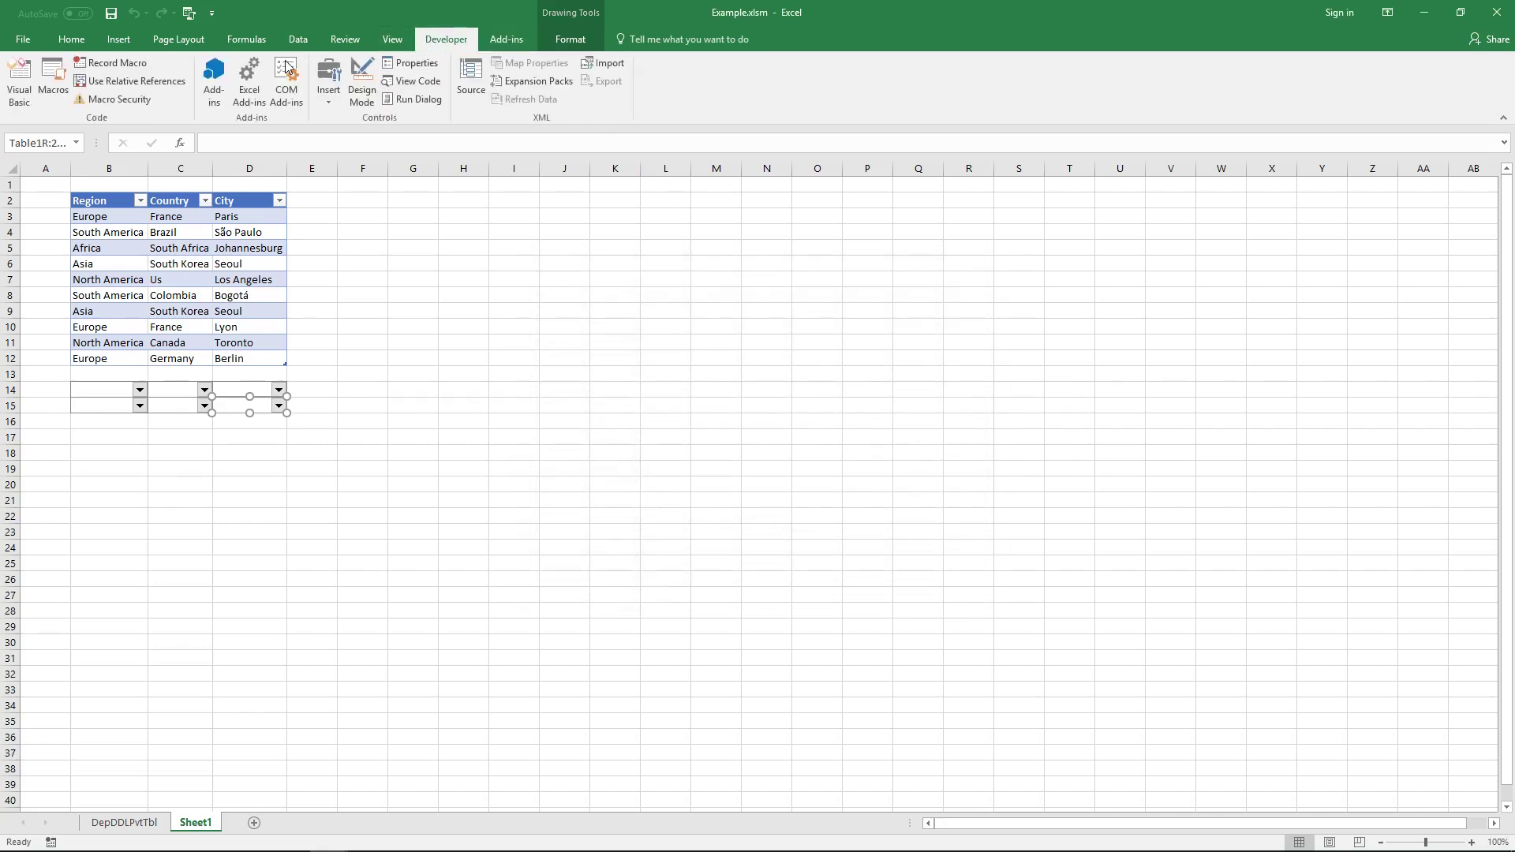
Step: Insert a new code module into the VBAProject (Example.xlsm) in the Visual Basic editor
click(20, 83)
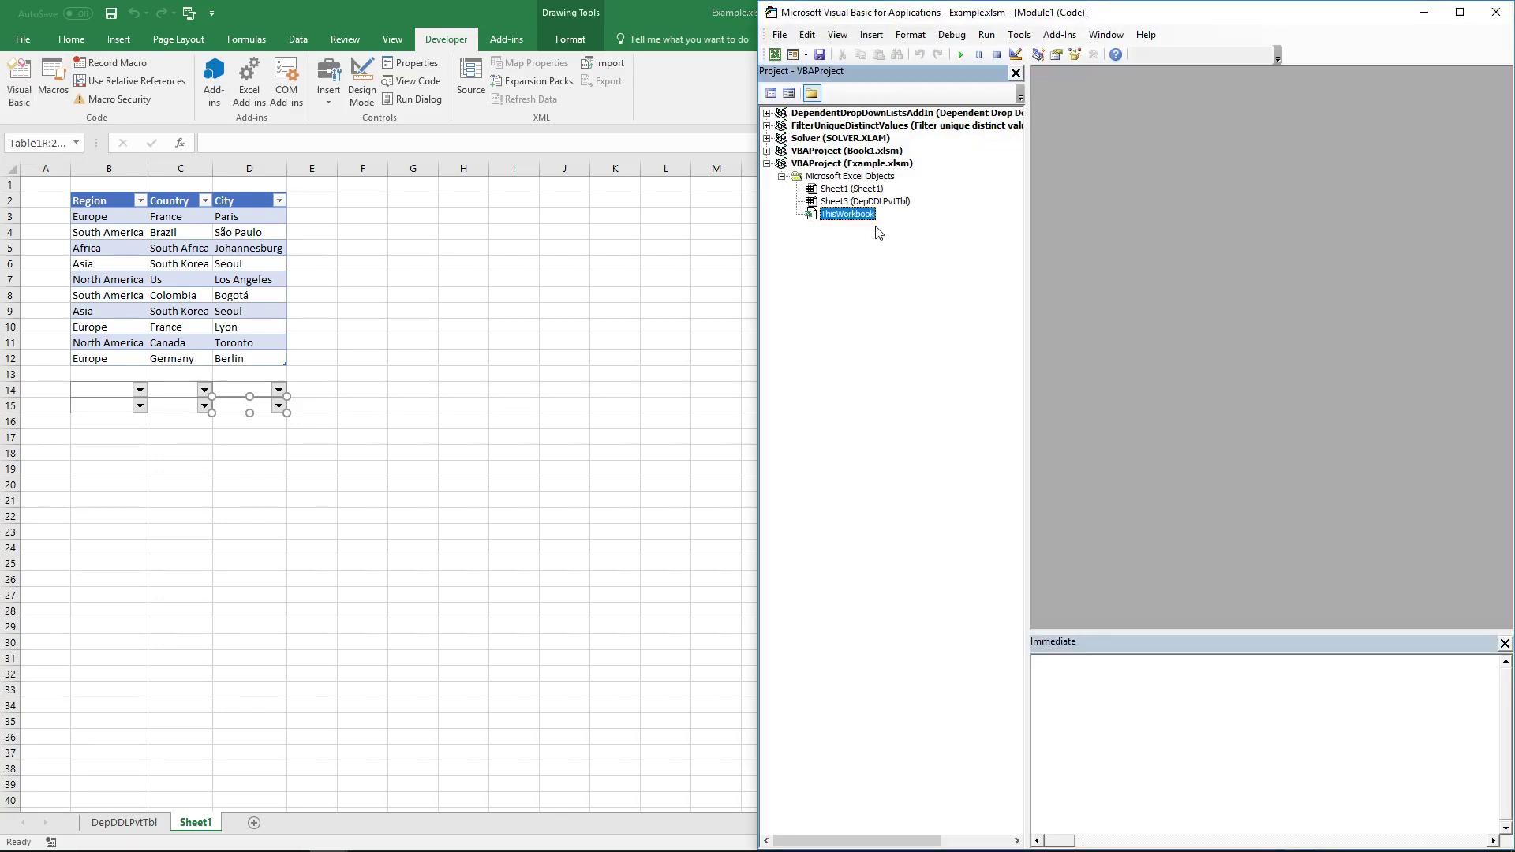
right_click(903, 167)
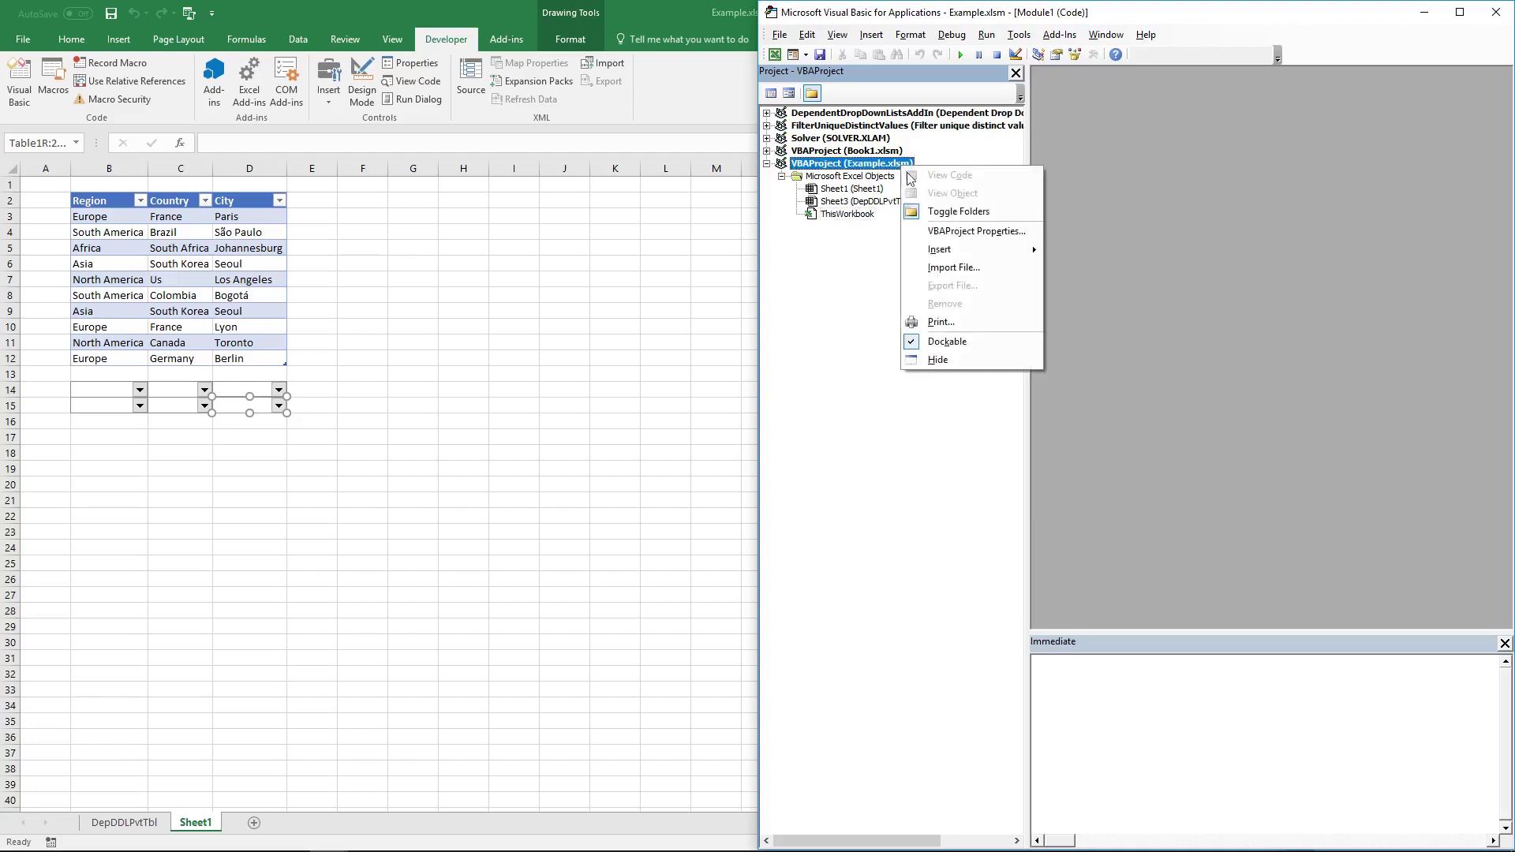
mouse_move(970, 250)
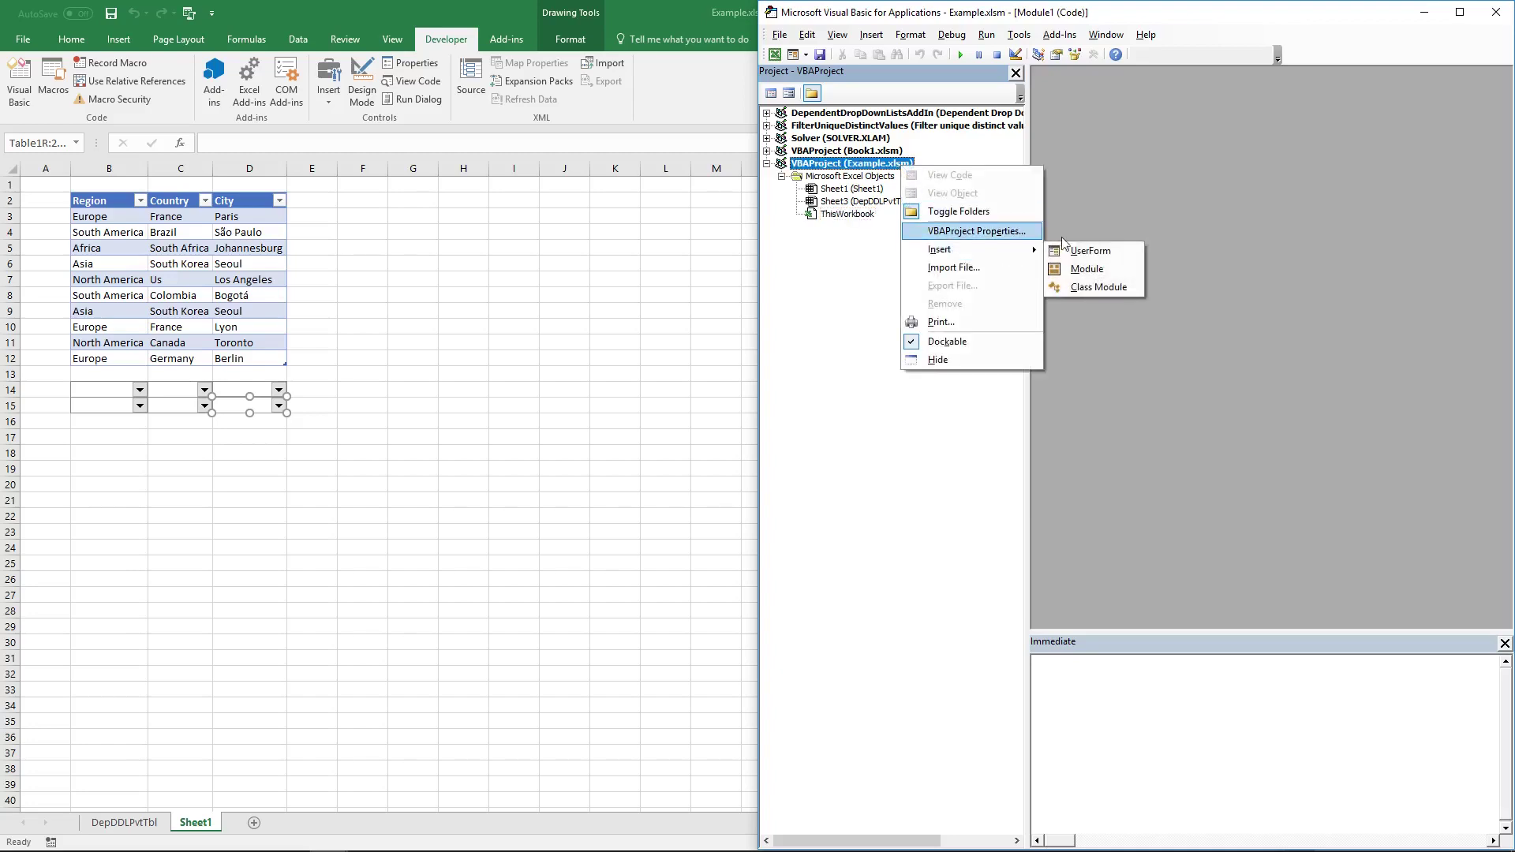
click(1086, 269)
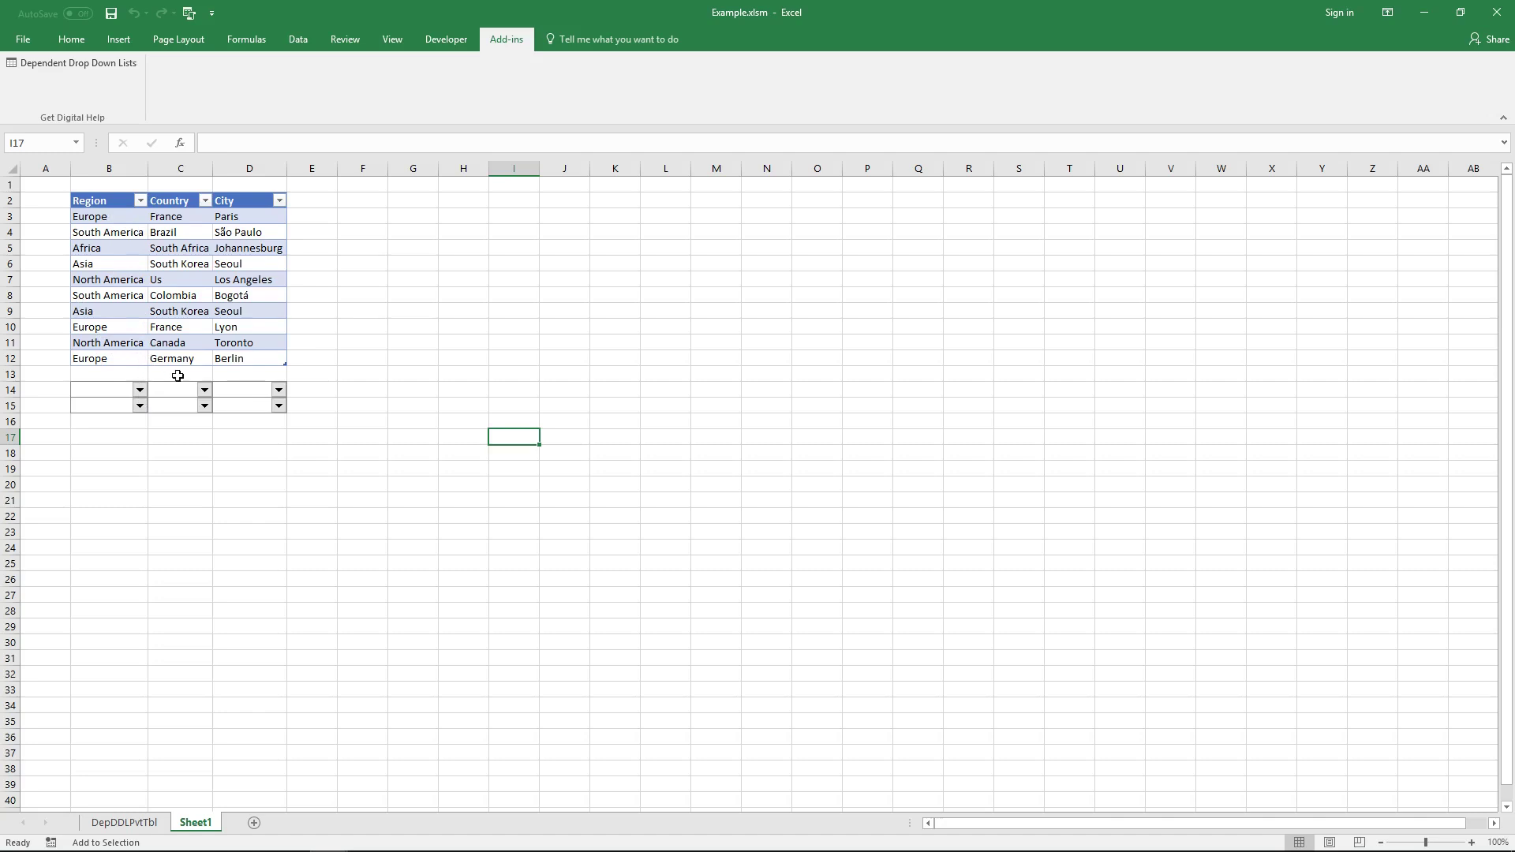
Step: Choose South America in B14 and point out its matching table rows, Brazil and Colombia
click(138, 390)
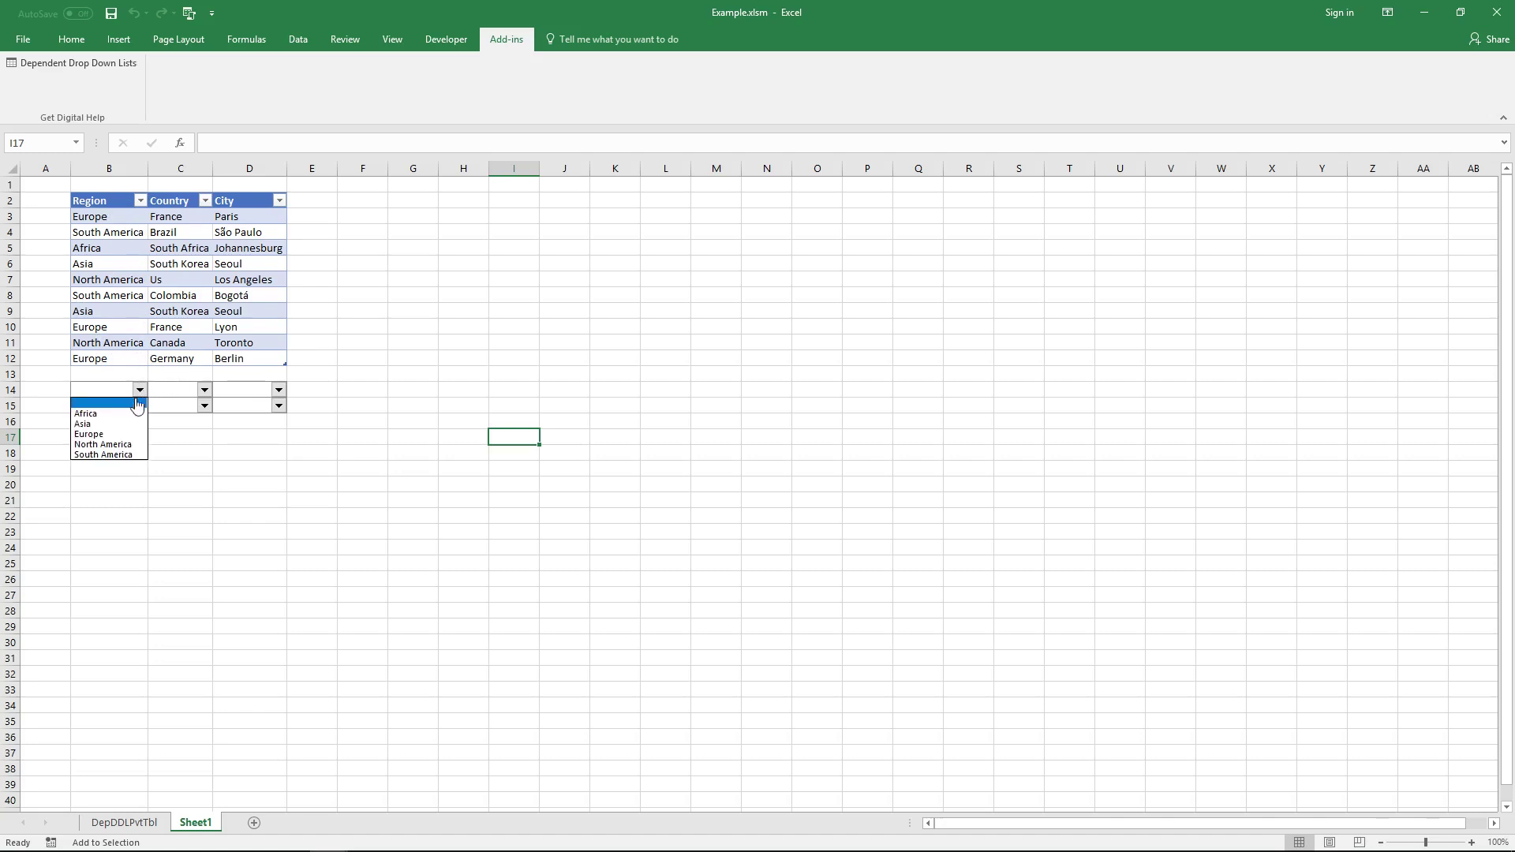
click(115, 455)
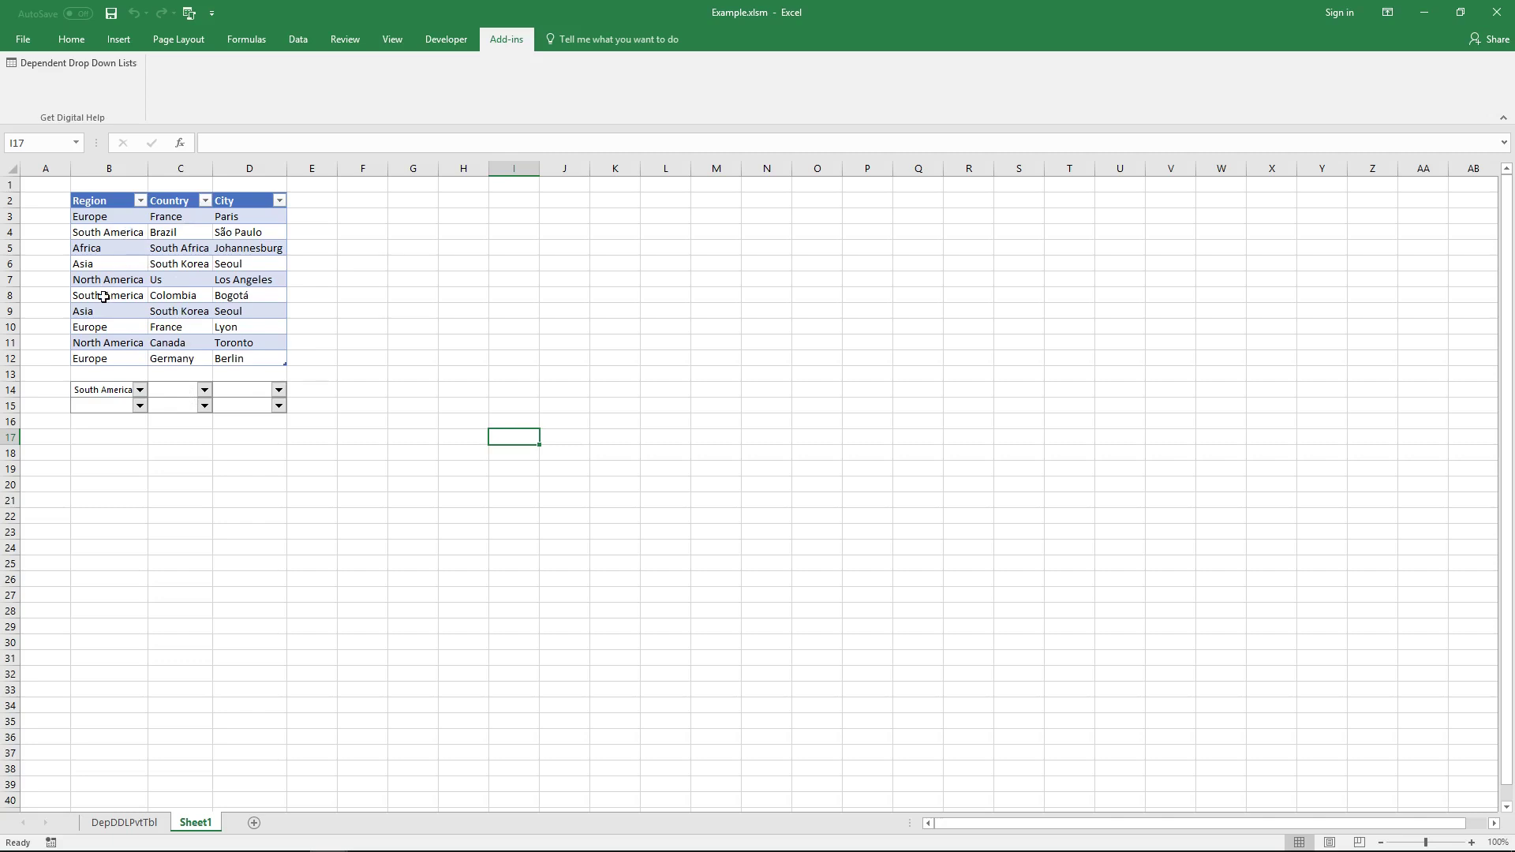
click(126, 232)
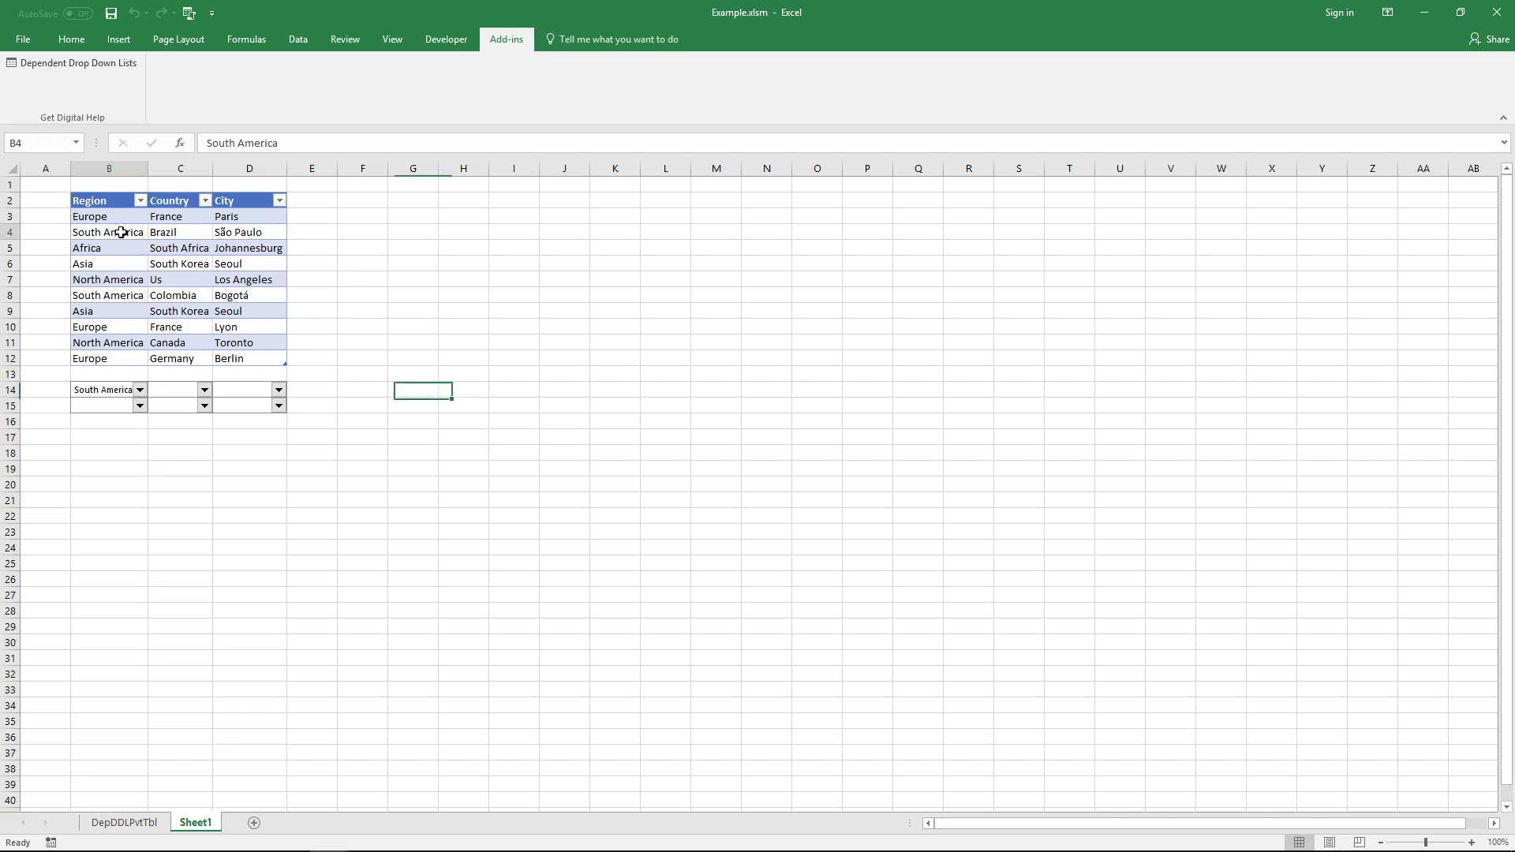
click(126, 295)
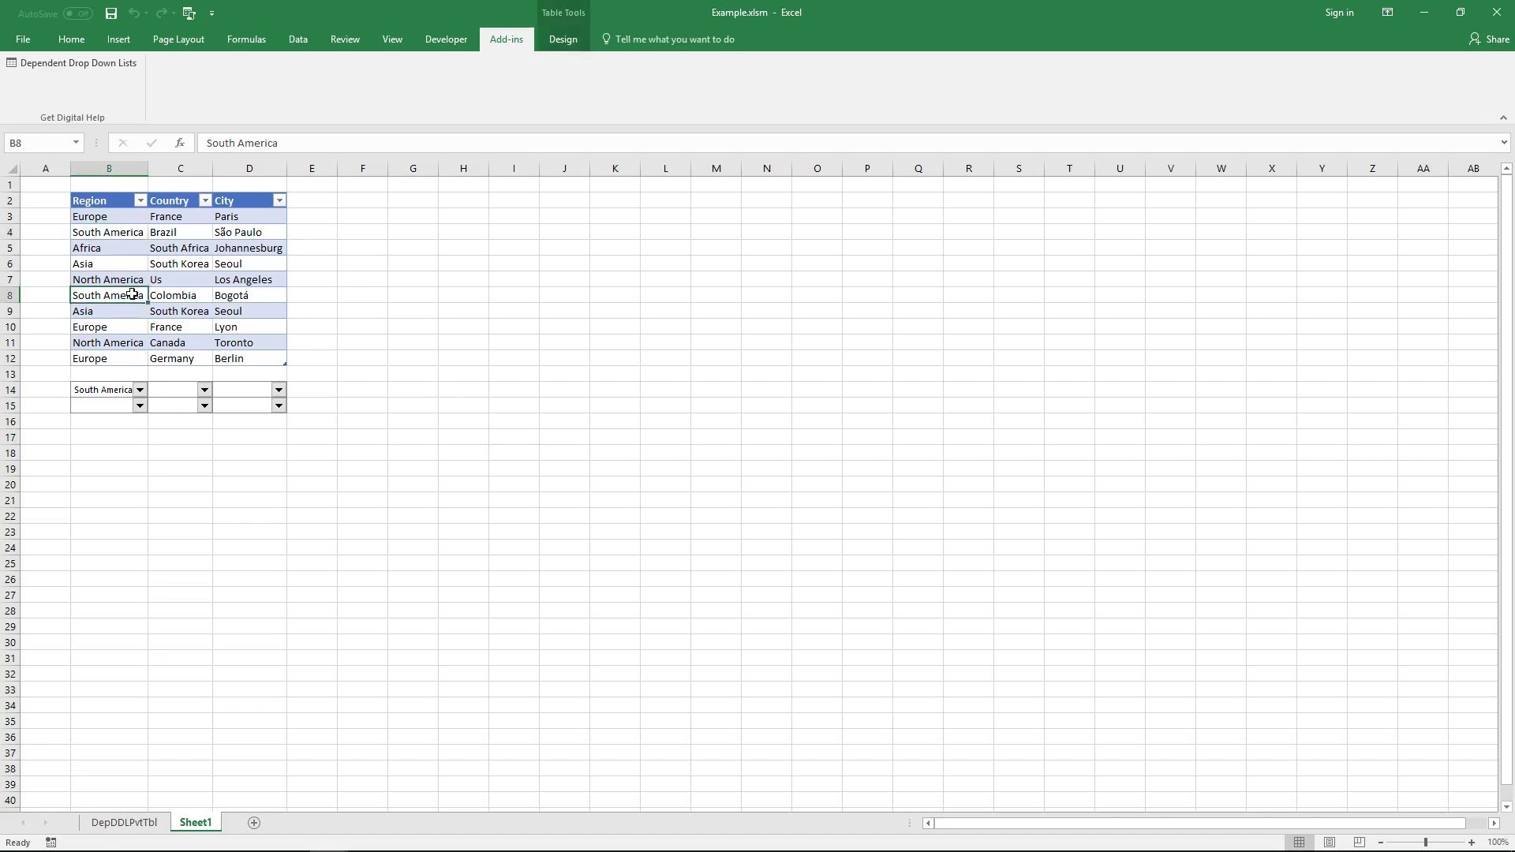
click(195, 232)
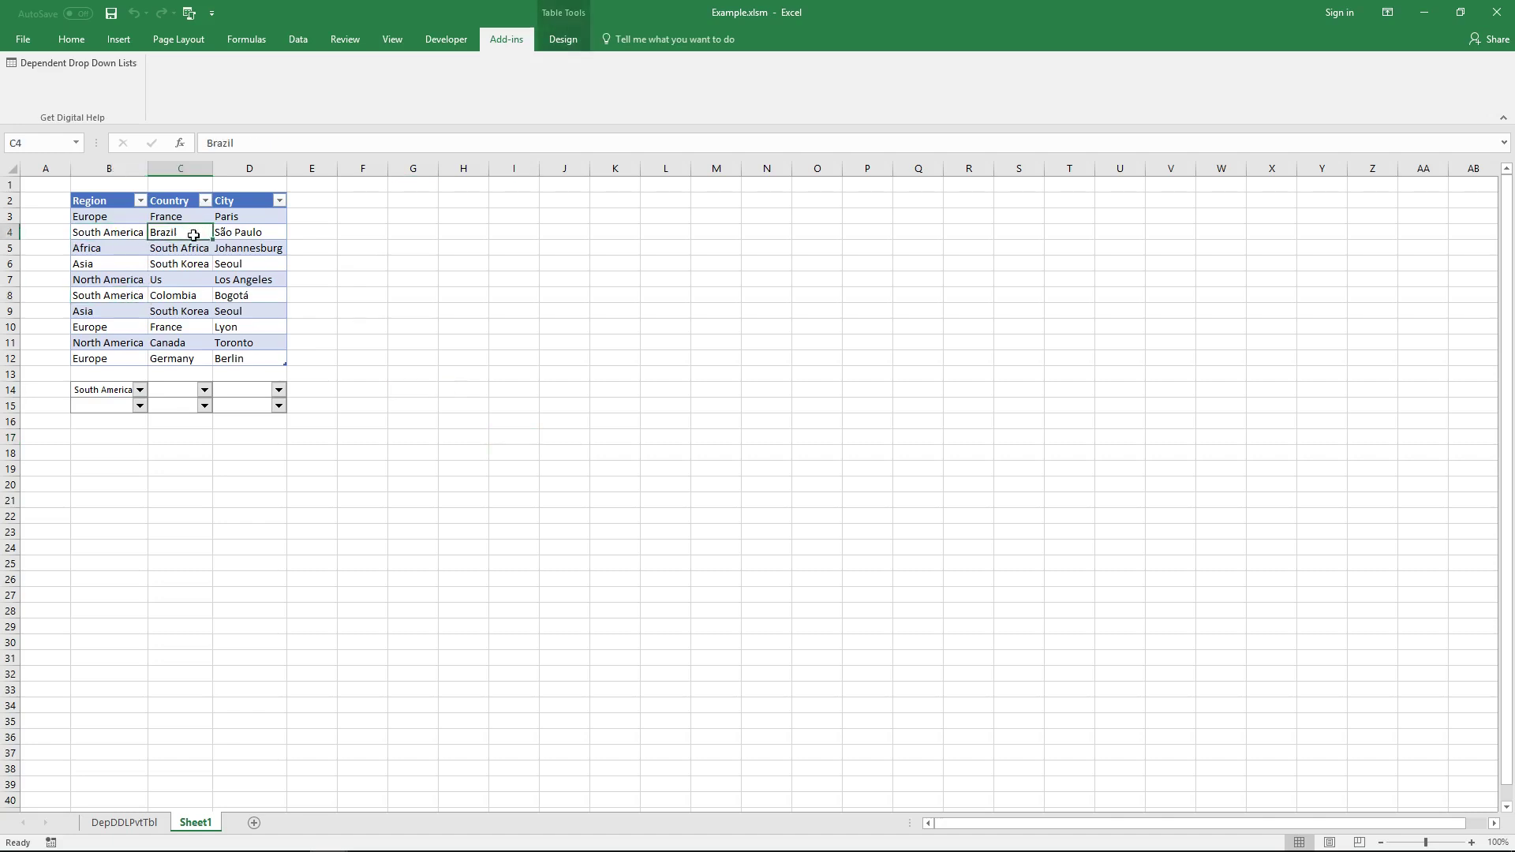
click(188, 294)
Step: Pick Colombia as country and Bogotá as city in row 14's drop-downs
click(204, 390)
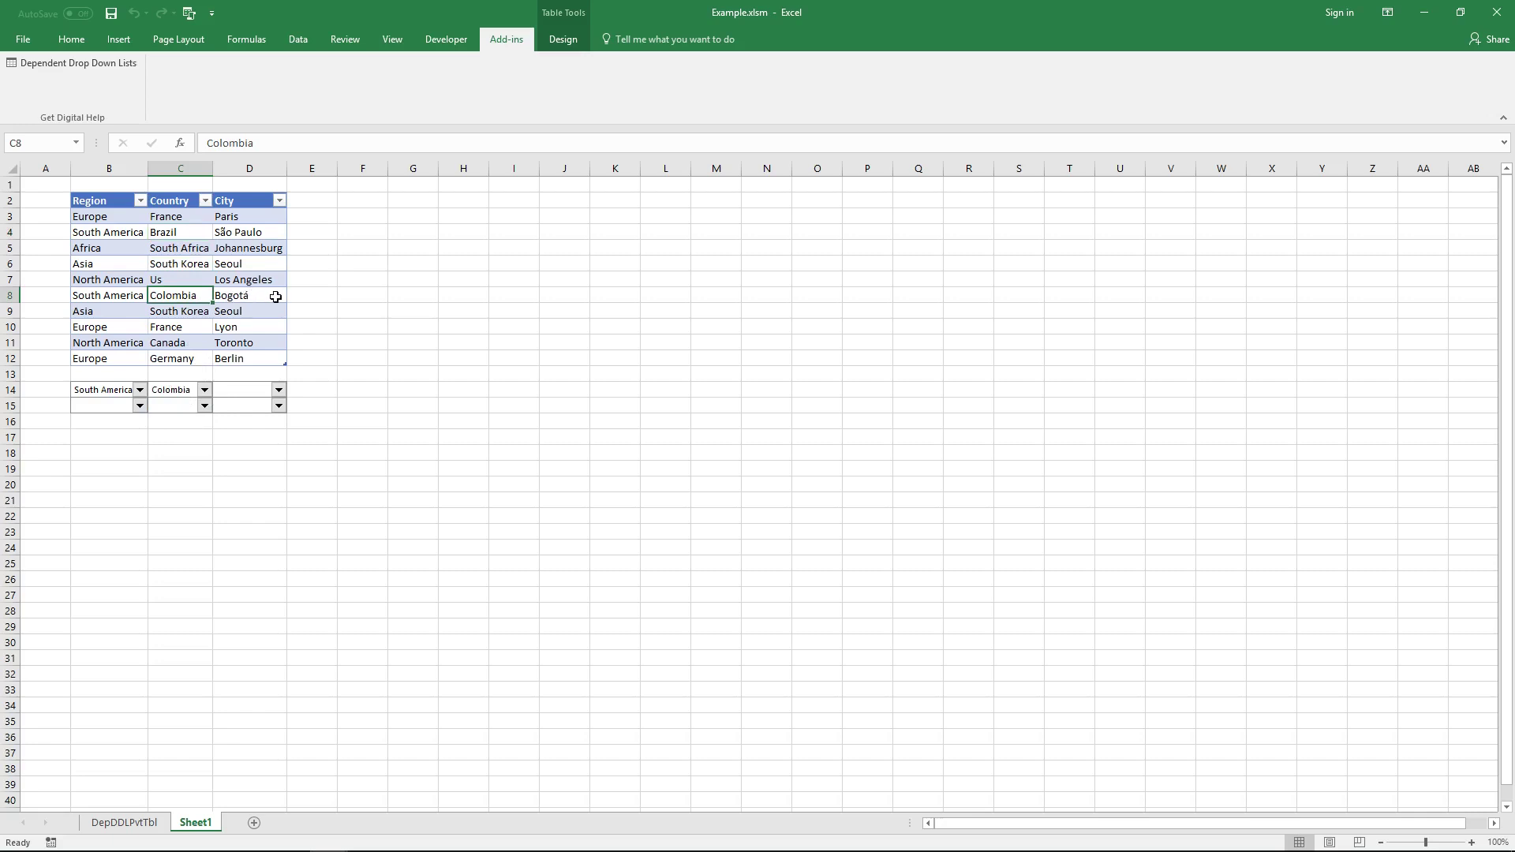
click(278, 390)
click(341, 372)
click(278, 390)
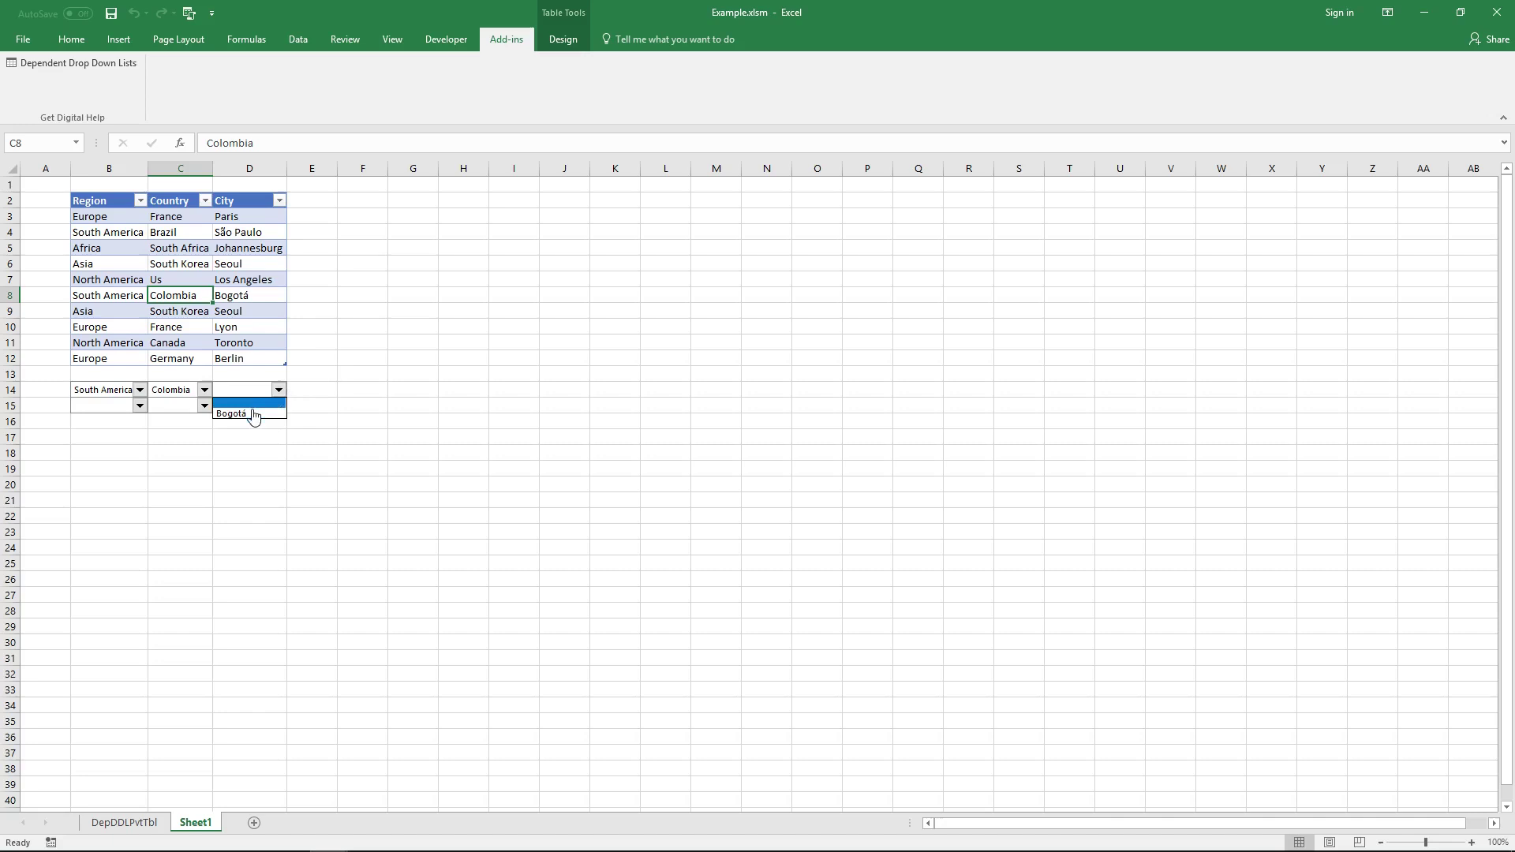
click(253, 416)
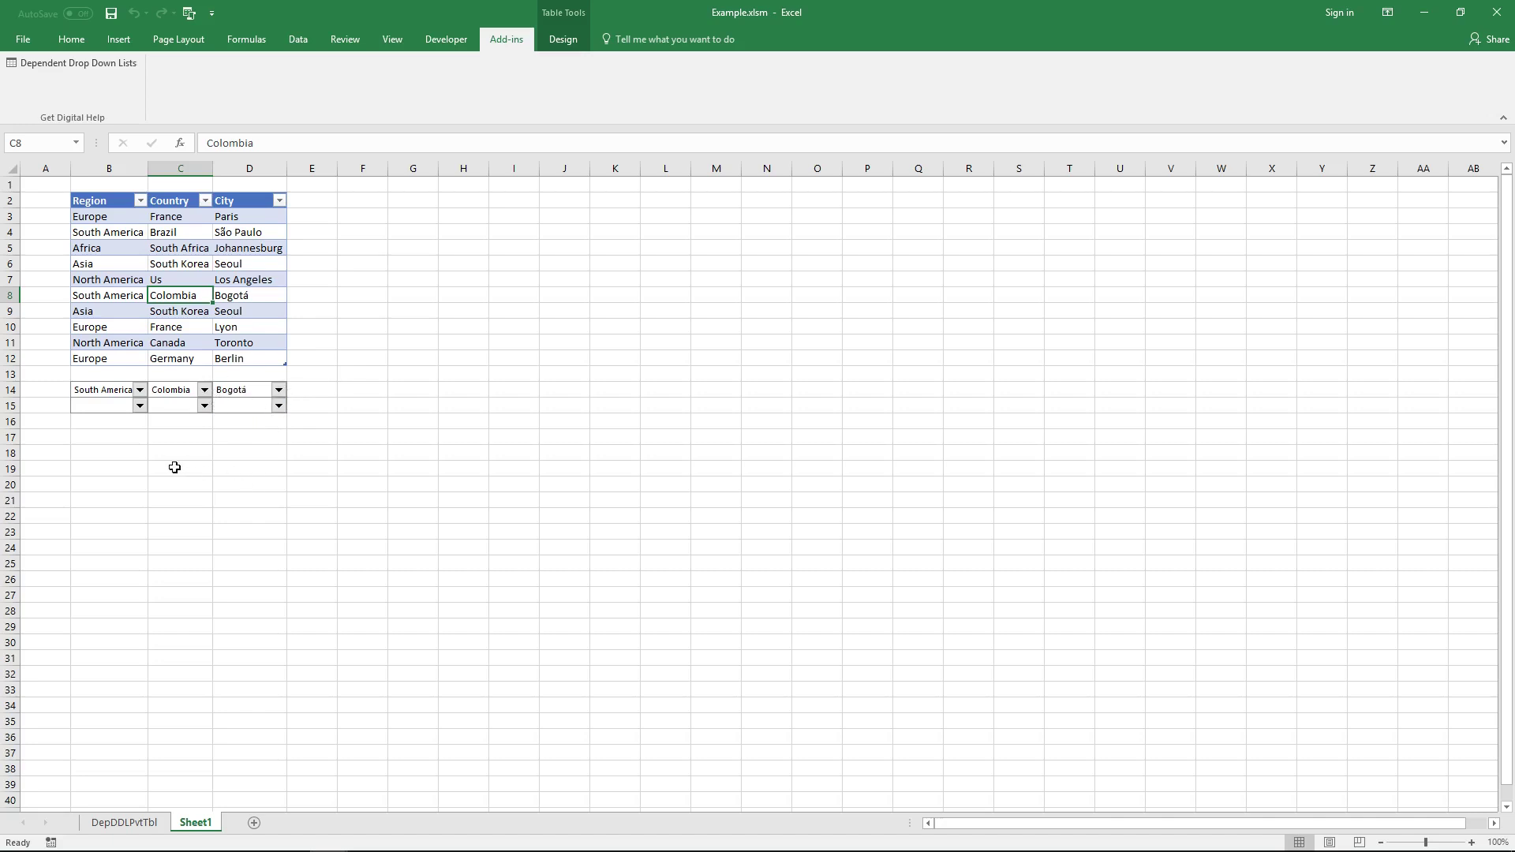
Step: Test row 15's drop-downs with North America, Canada and Toronto
click(139, 406)
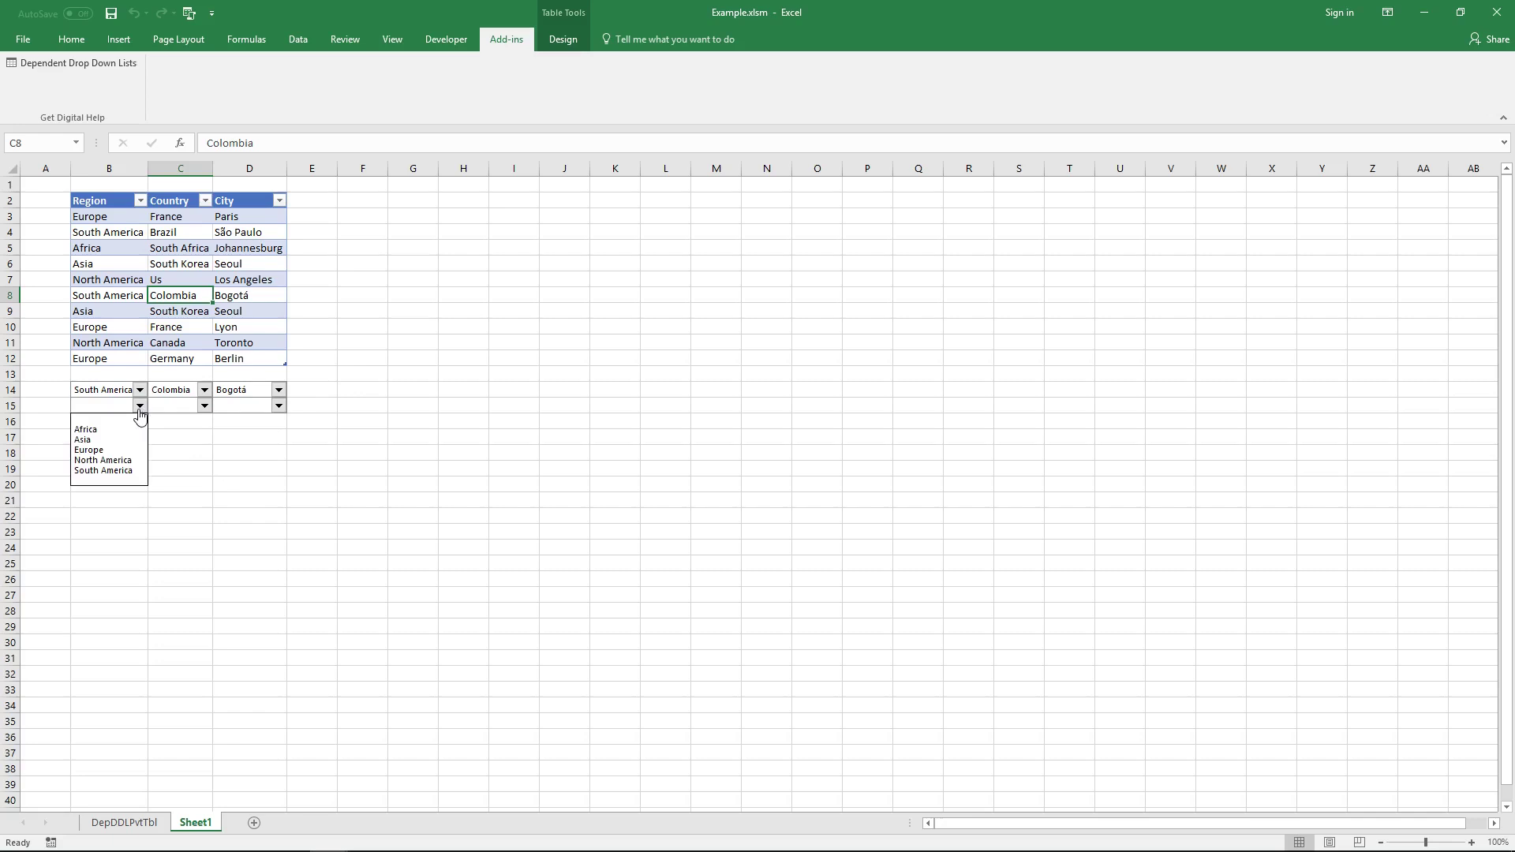
click(111, 463)
click(204, 406)
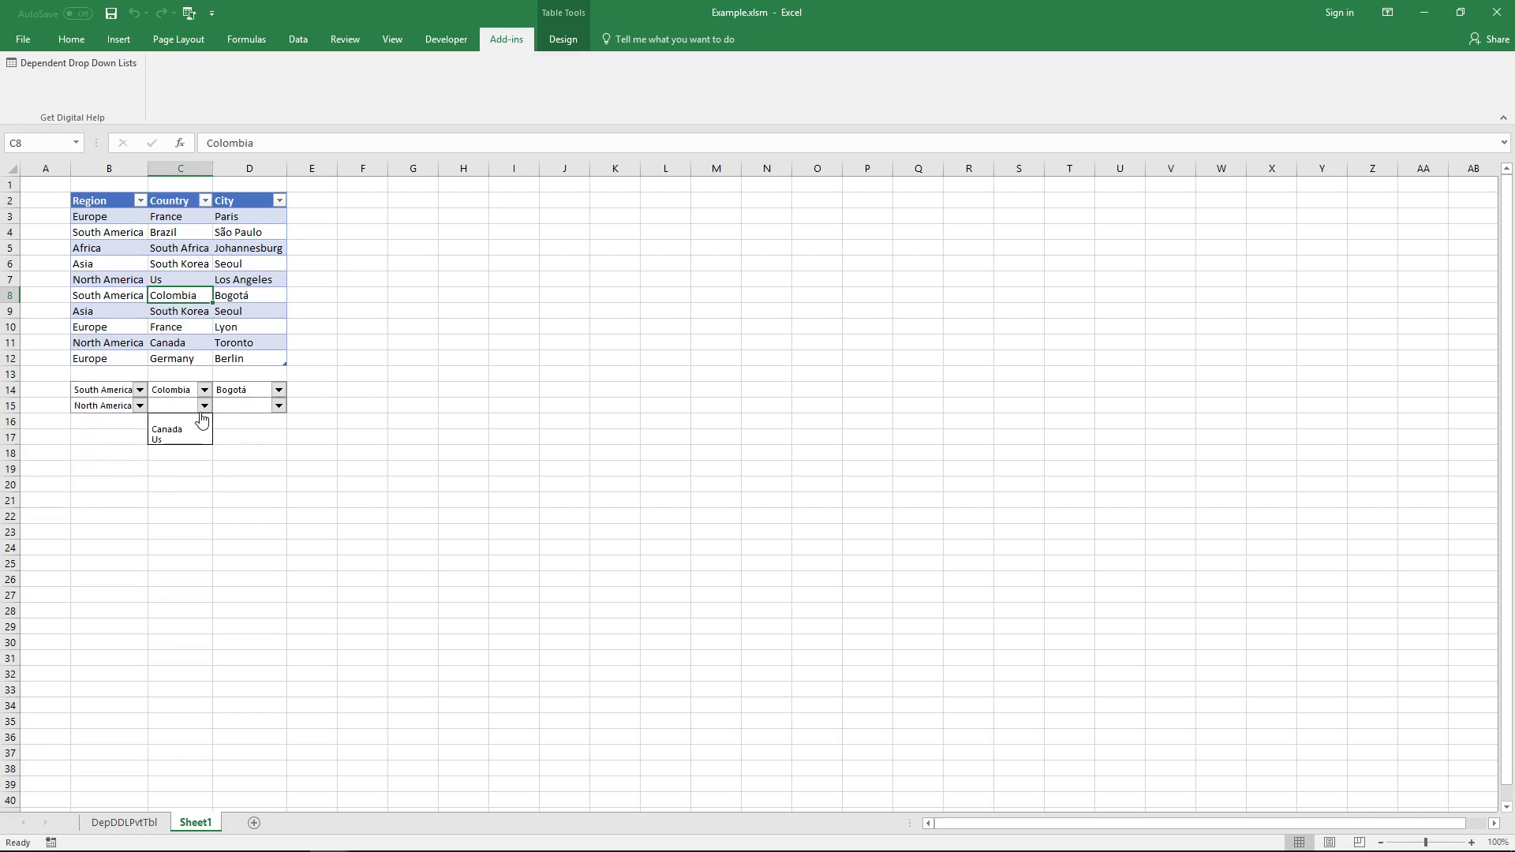
click(170, 430)
click(279, 406)
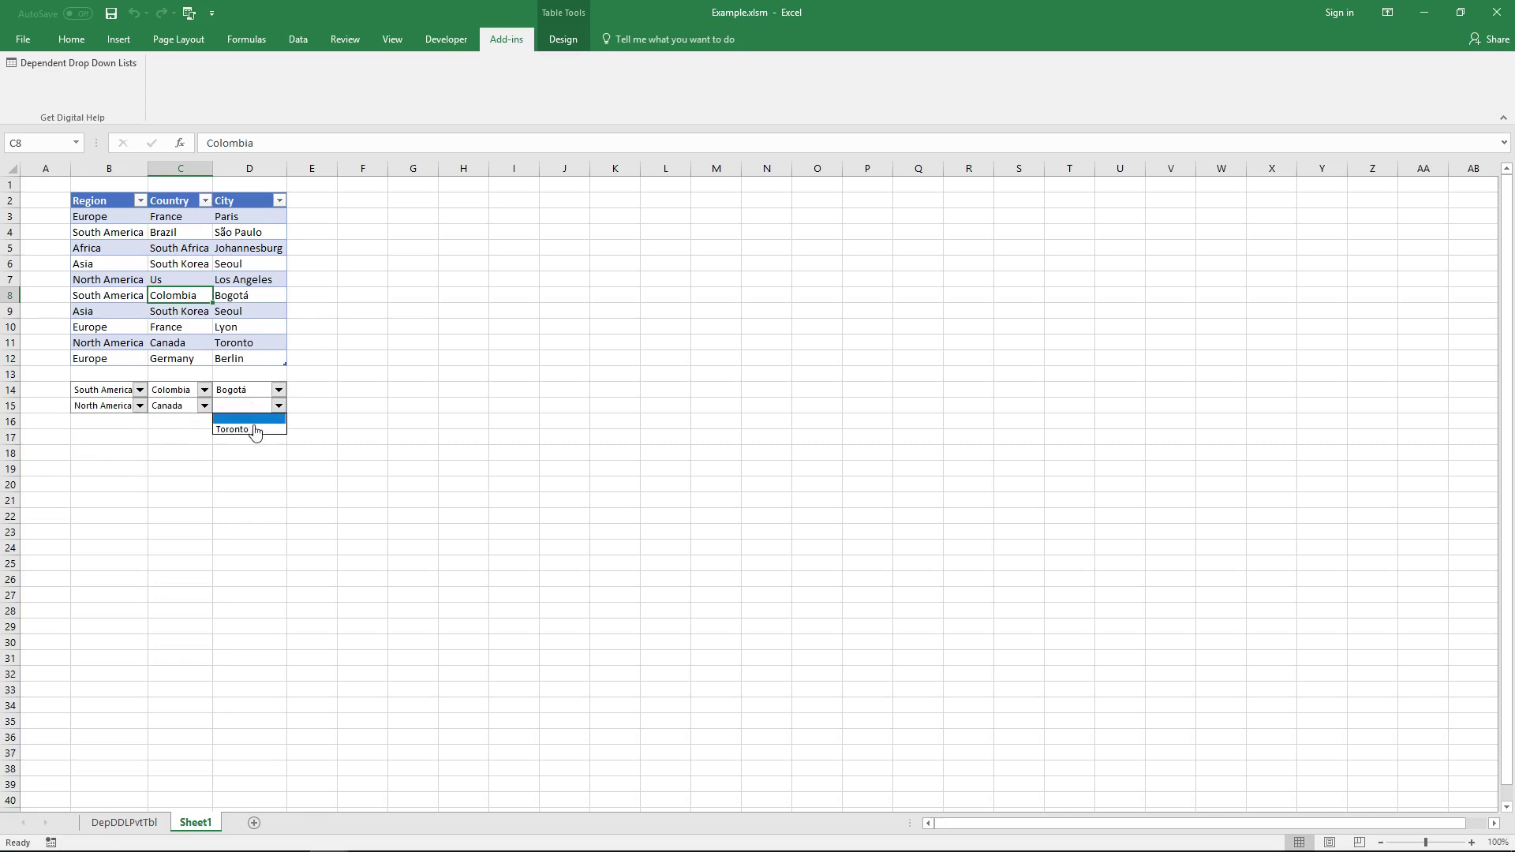
click(253, 429)
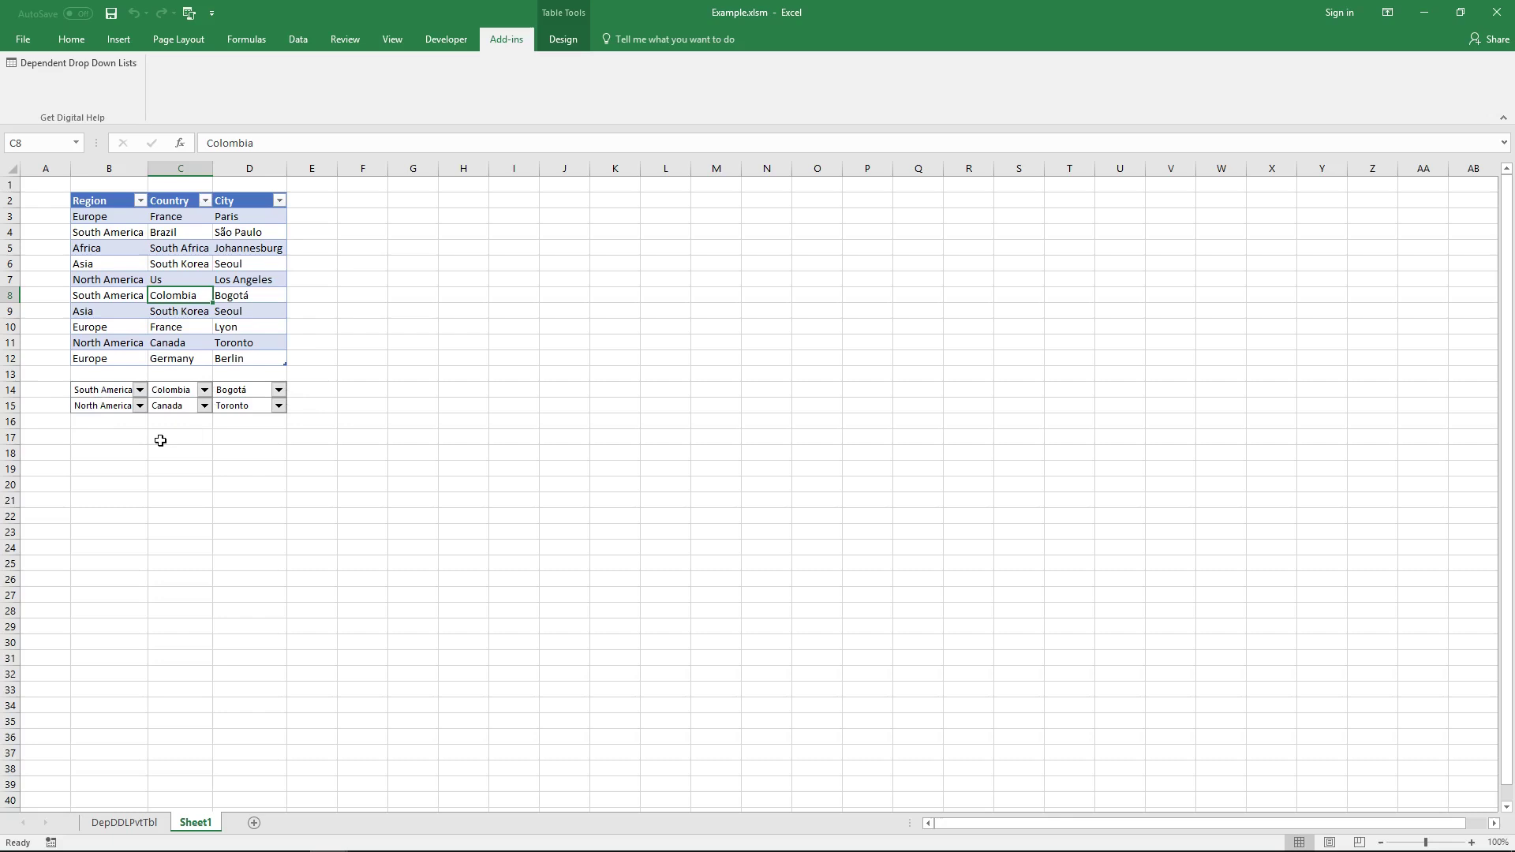
click(412, 515)
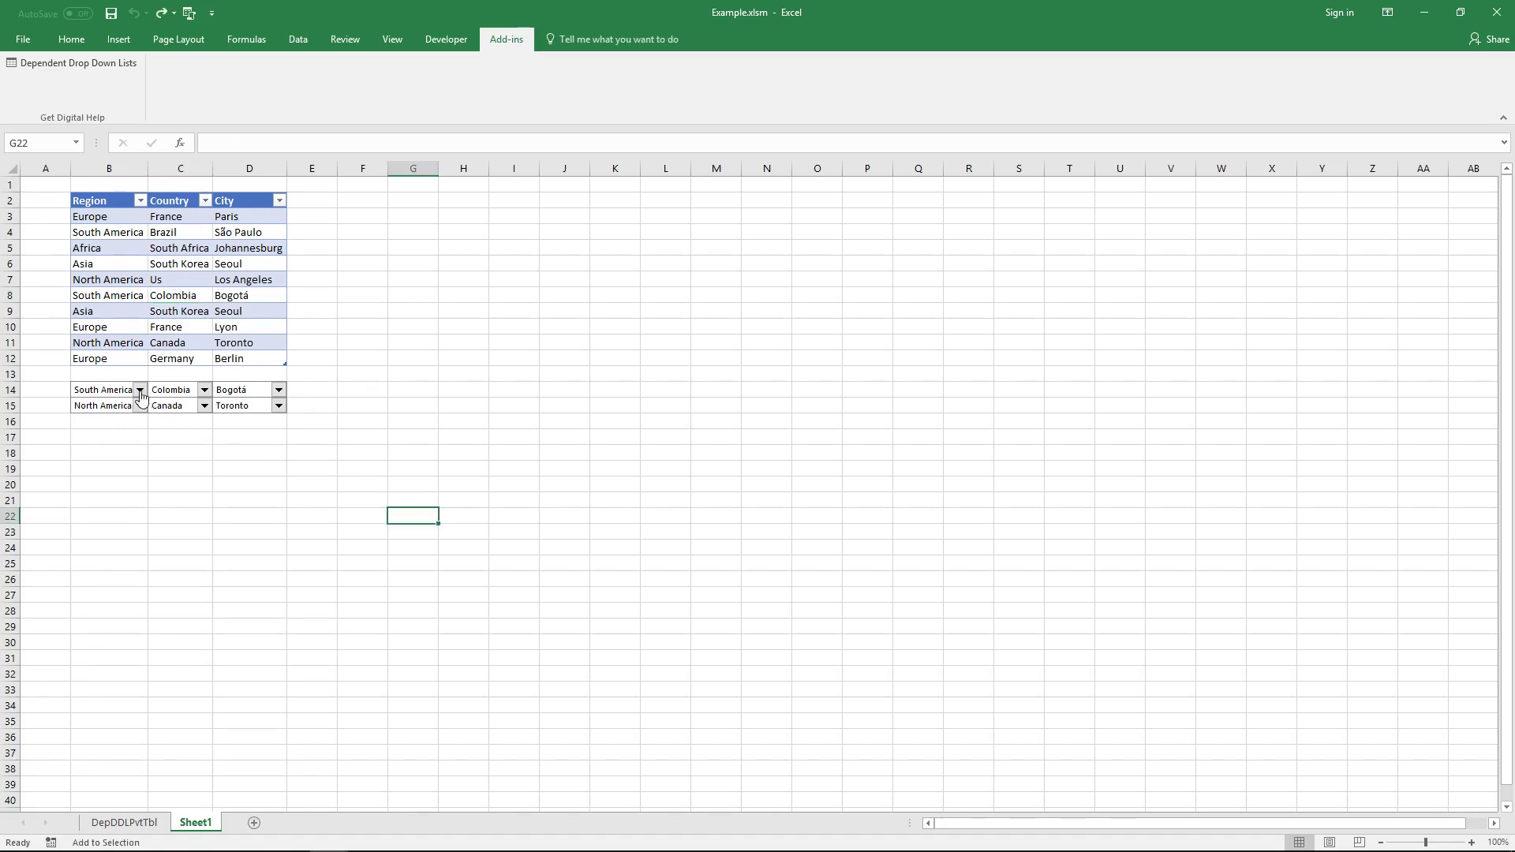
Step: Clear every drop-down in rows 14 and 15 by choosing the blank entries
click(205, 392)
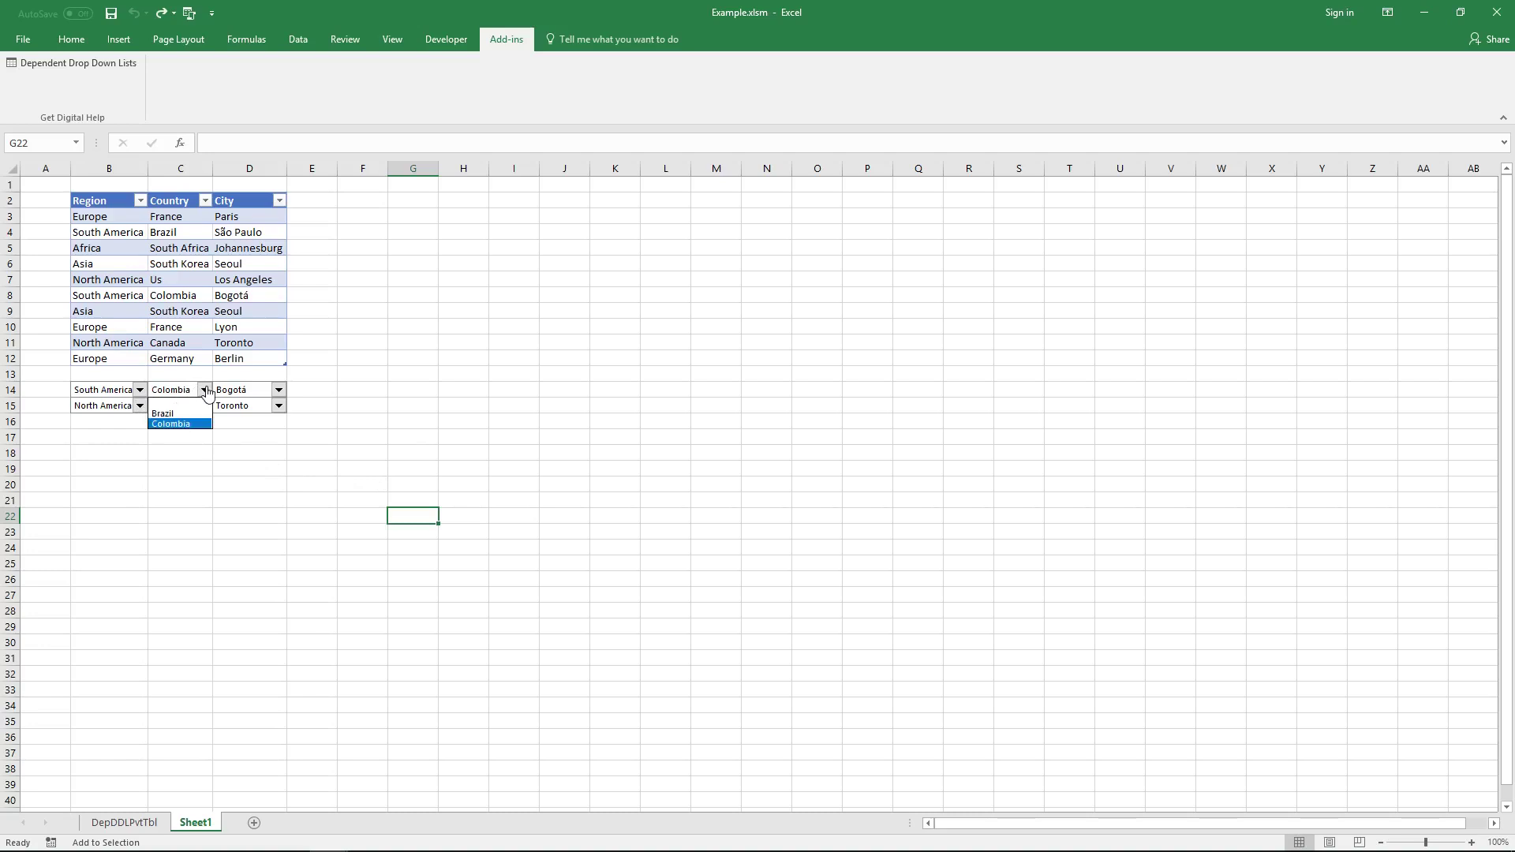
click(193, 404)
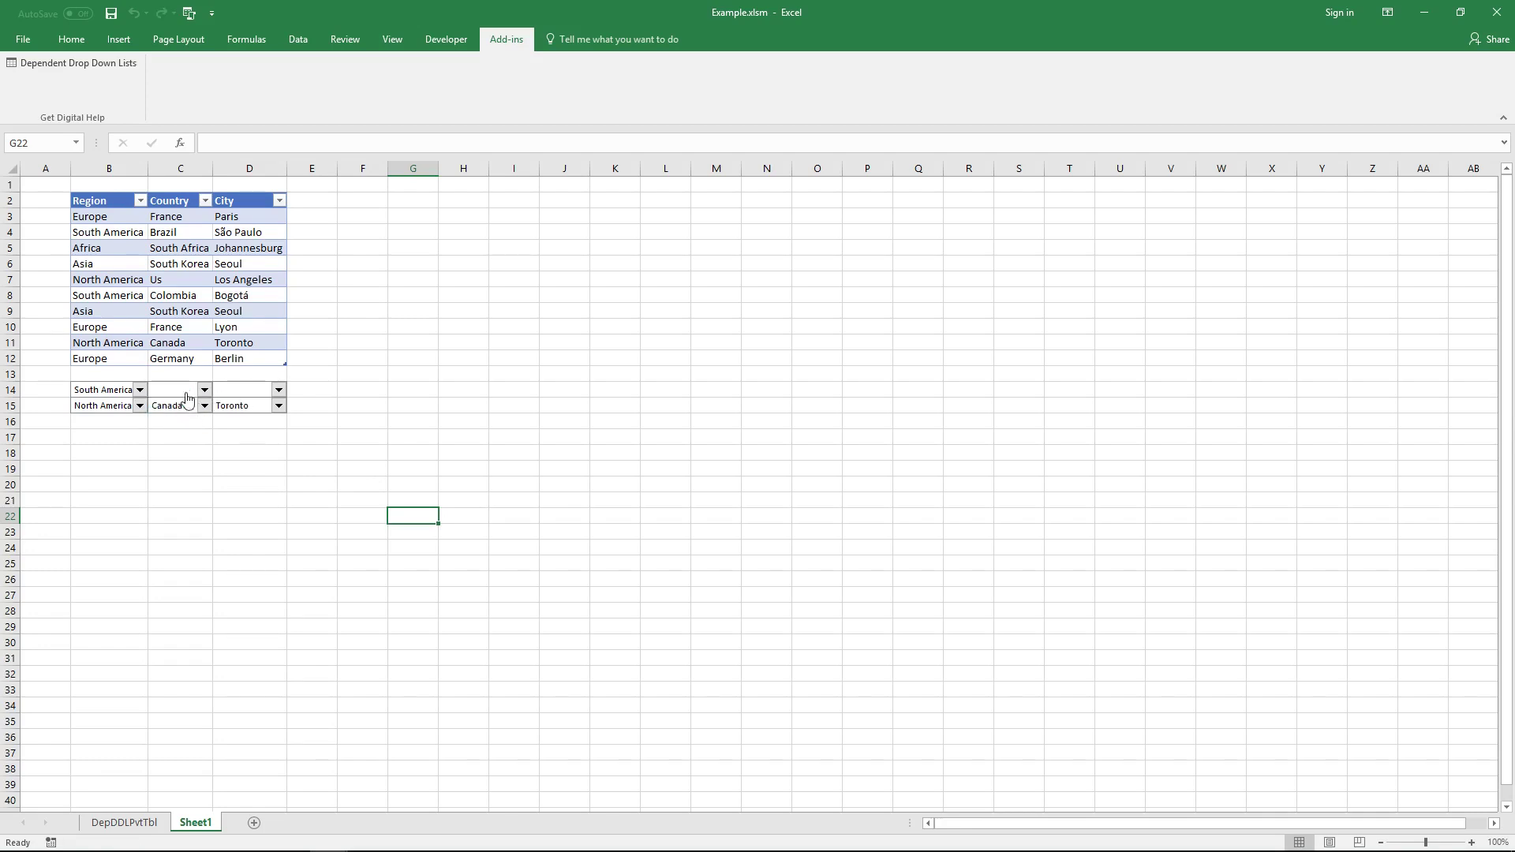
click(140, 391)
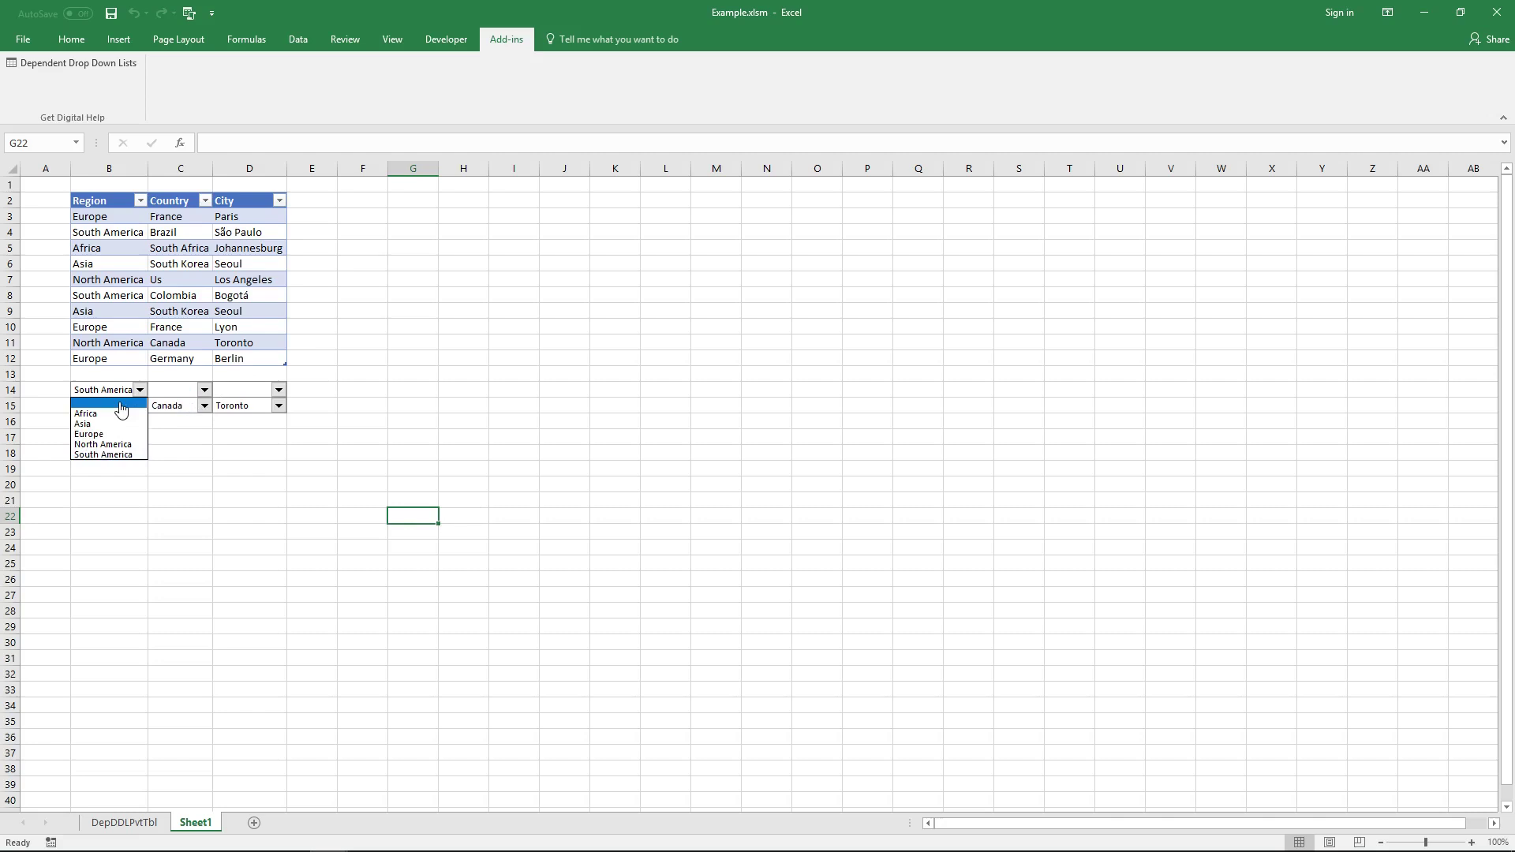
click(120, 402)
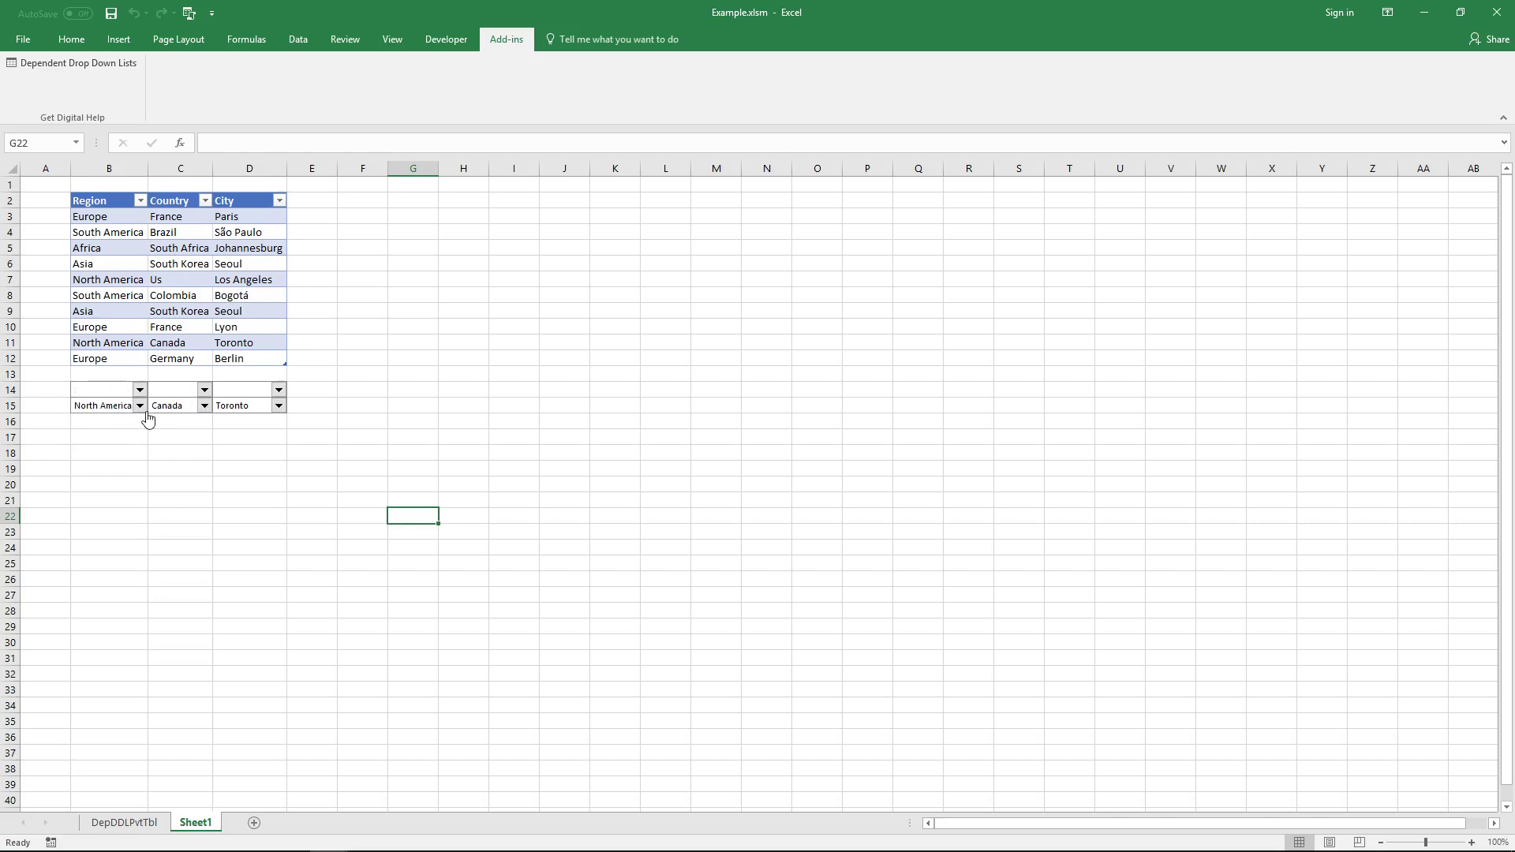
click(140, 406)
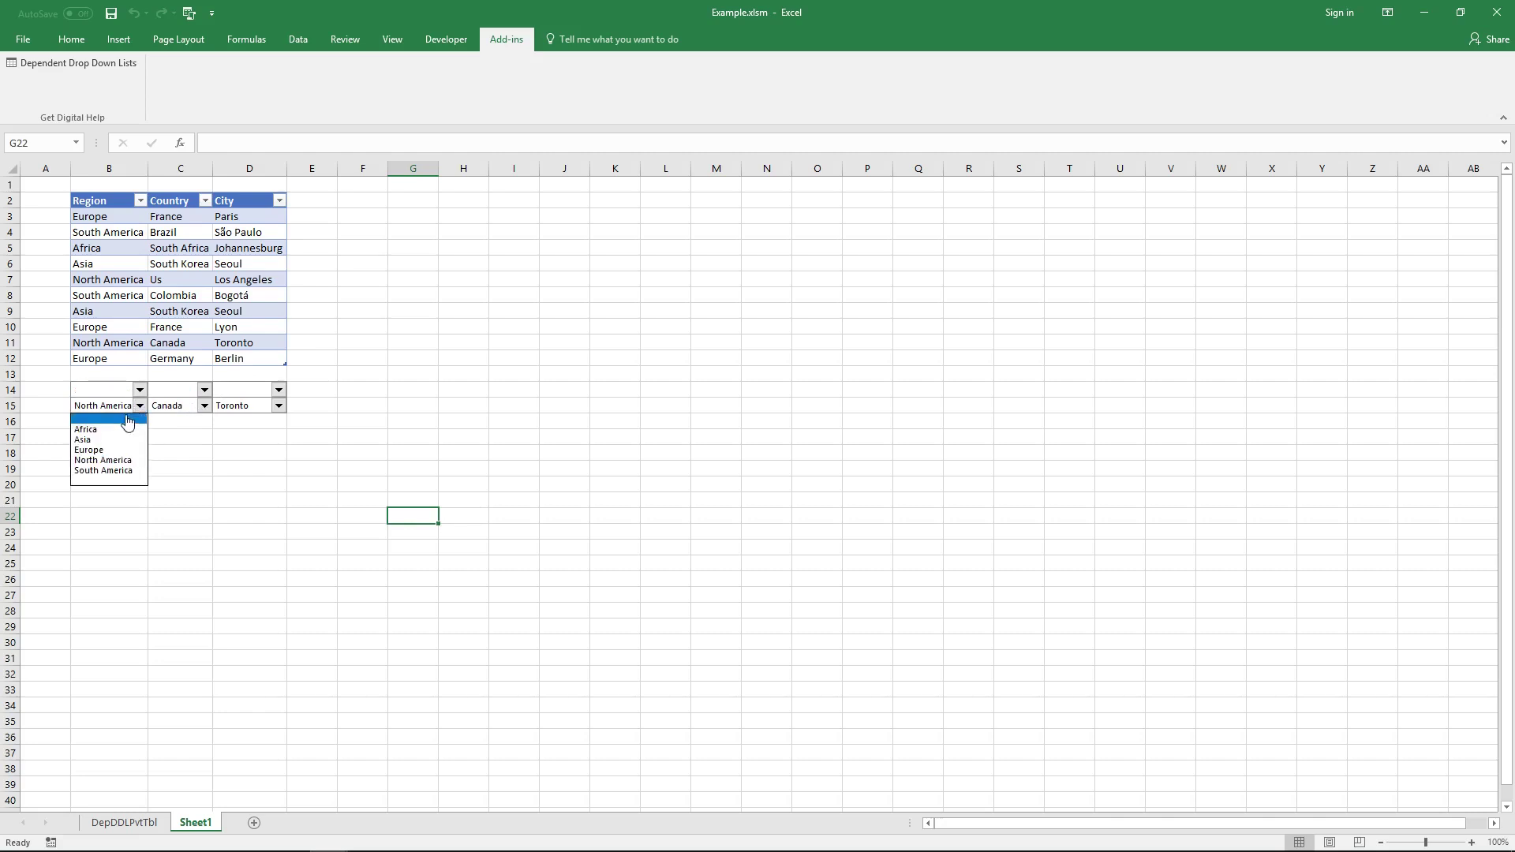
click(127, 420)
click(141, 405)
click(118, 429)
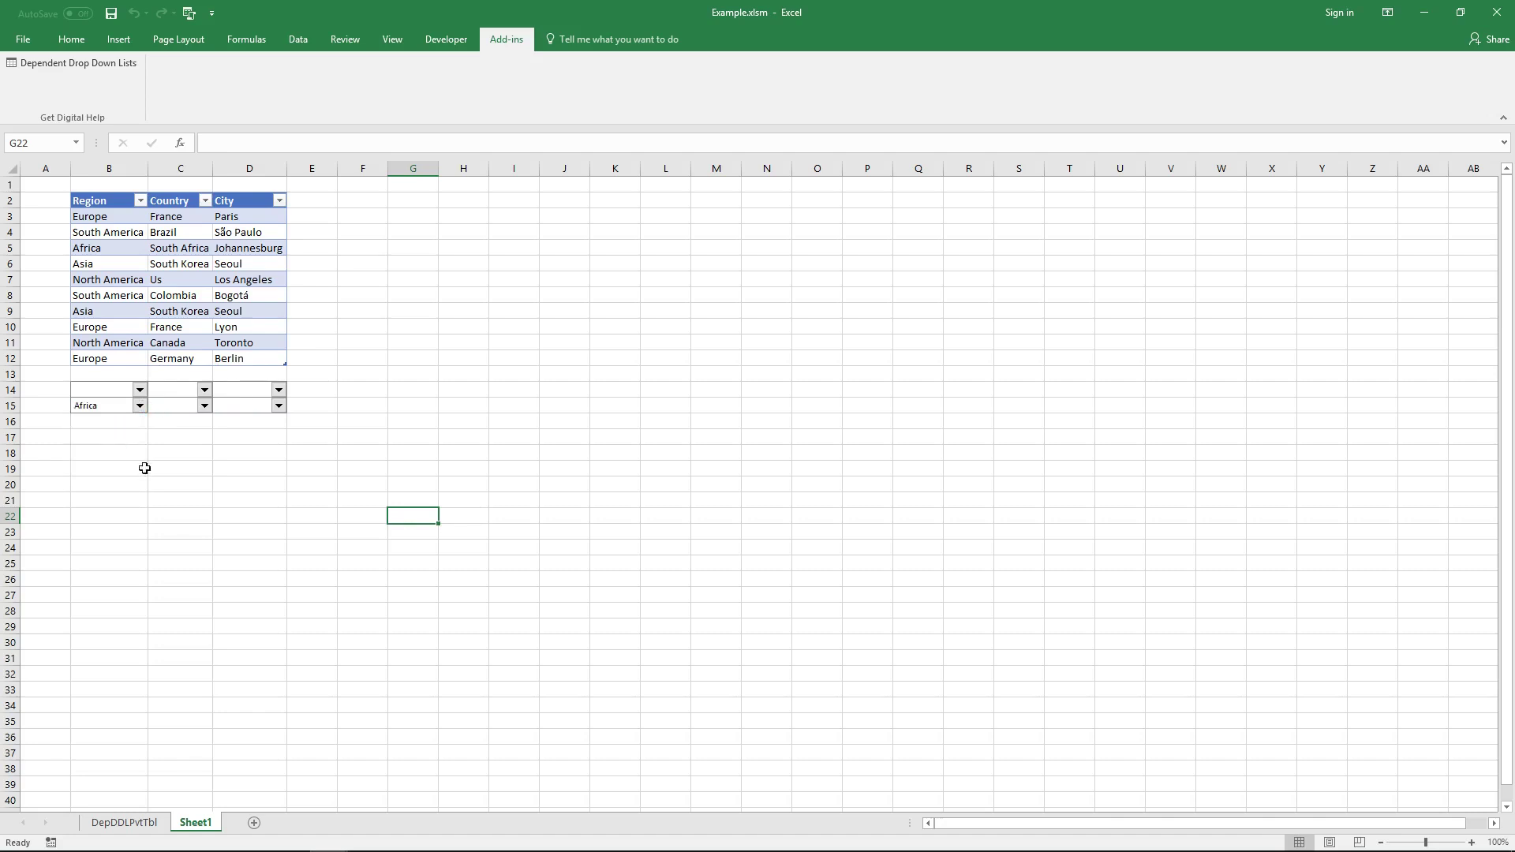
click(142, 407)
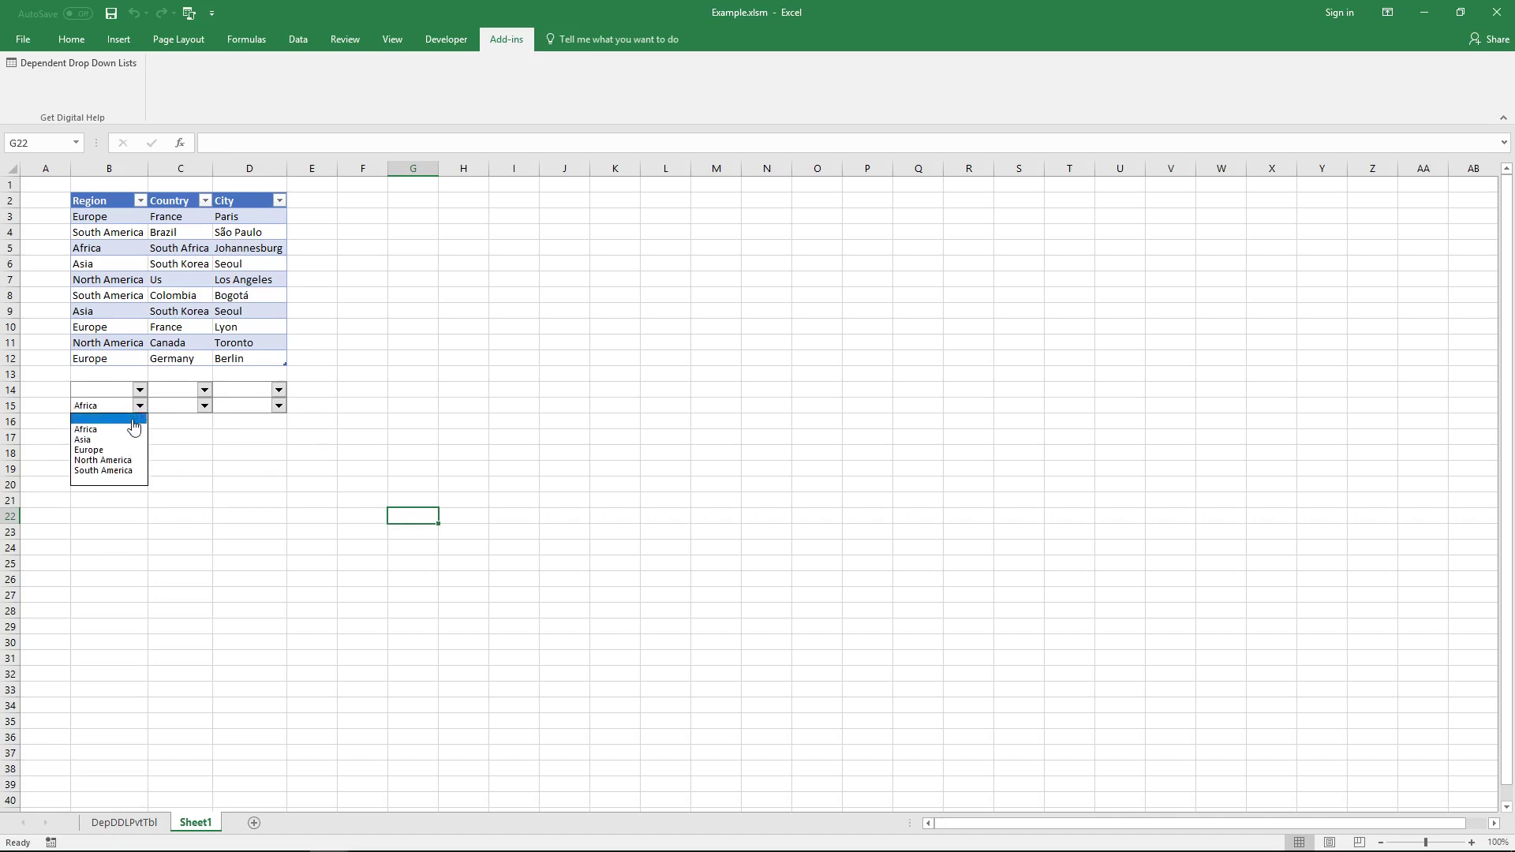
click(133, 421)
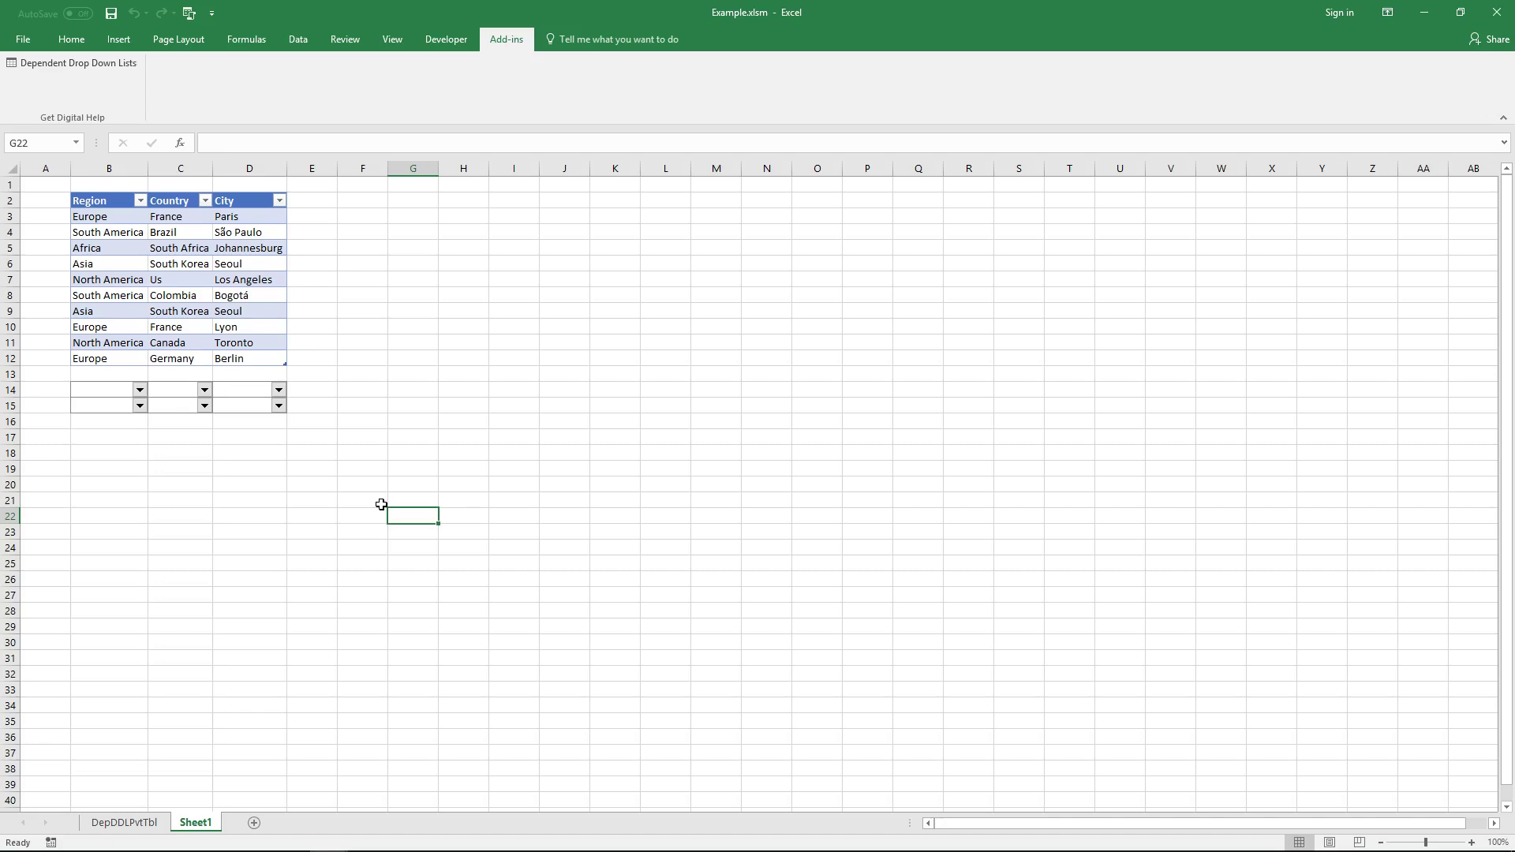
Step: Select all objects with F5 Go To Special and delete the six combo boxes
key(F5)
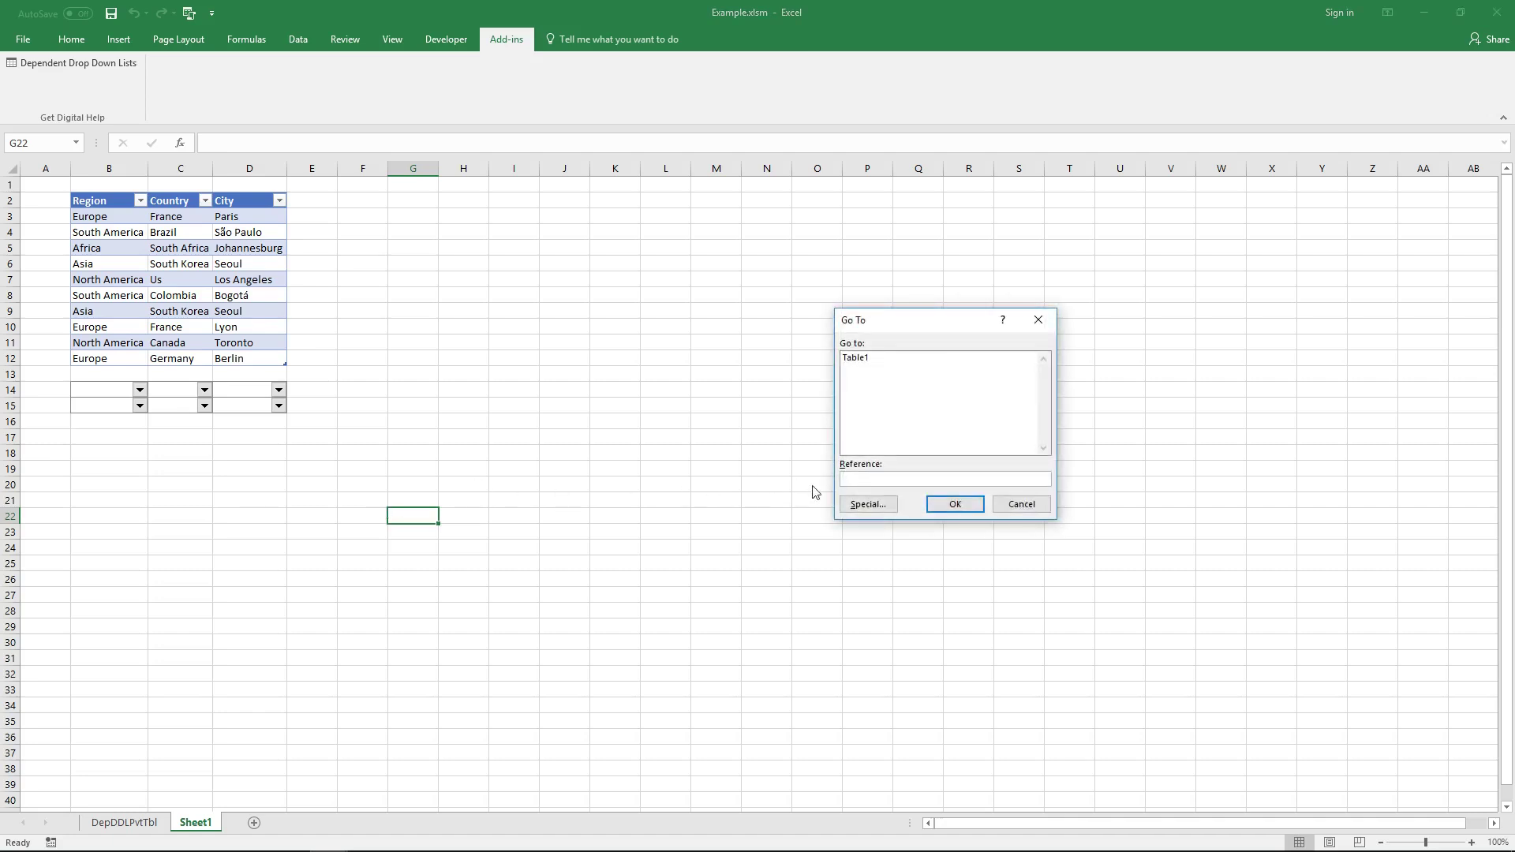
click(869, 504)
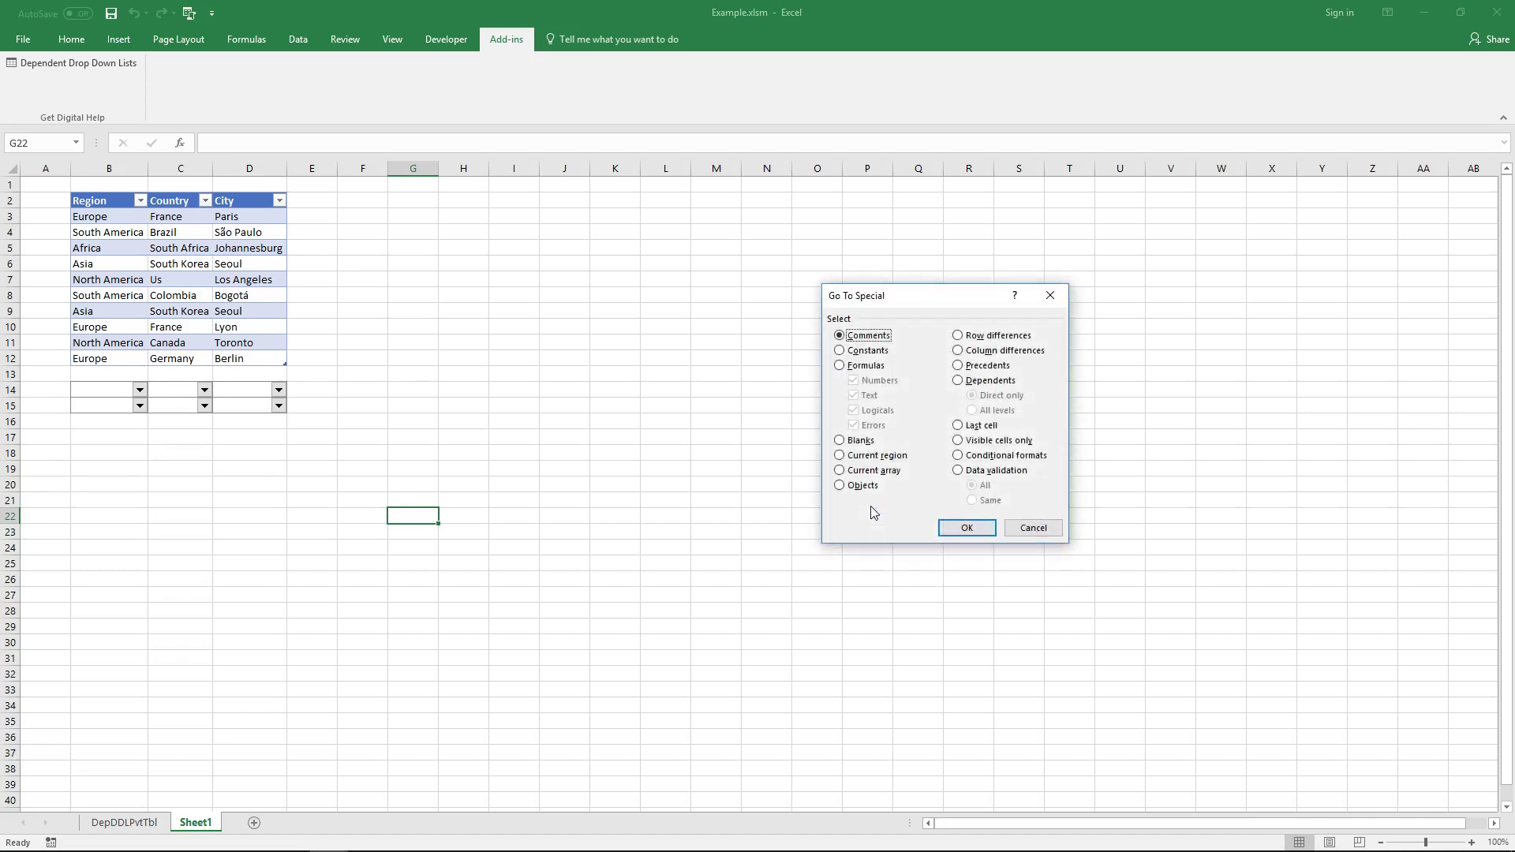
click(858, 495)
click(959, 528)
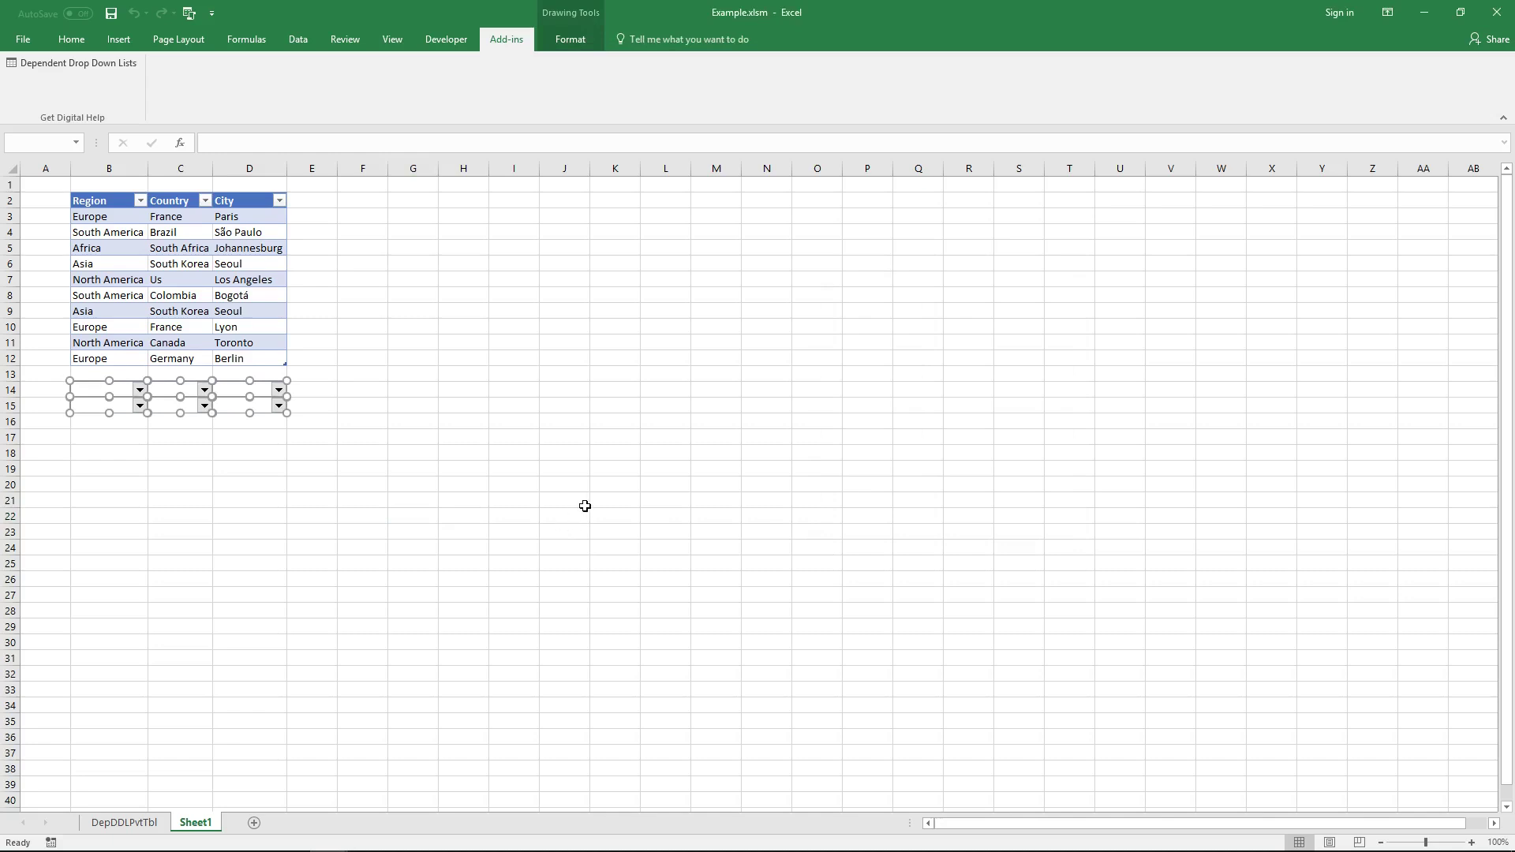
key(Delete)
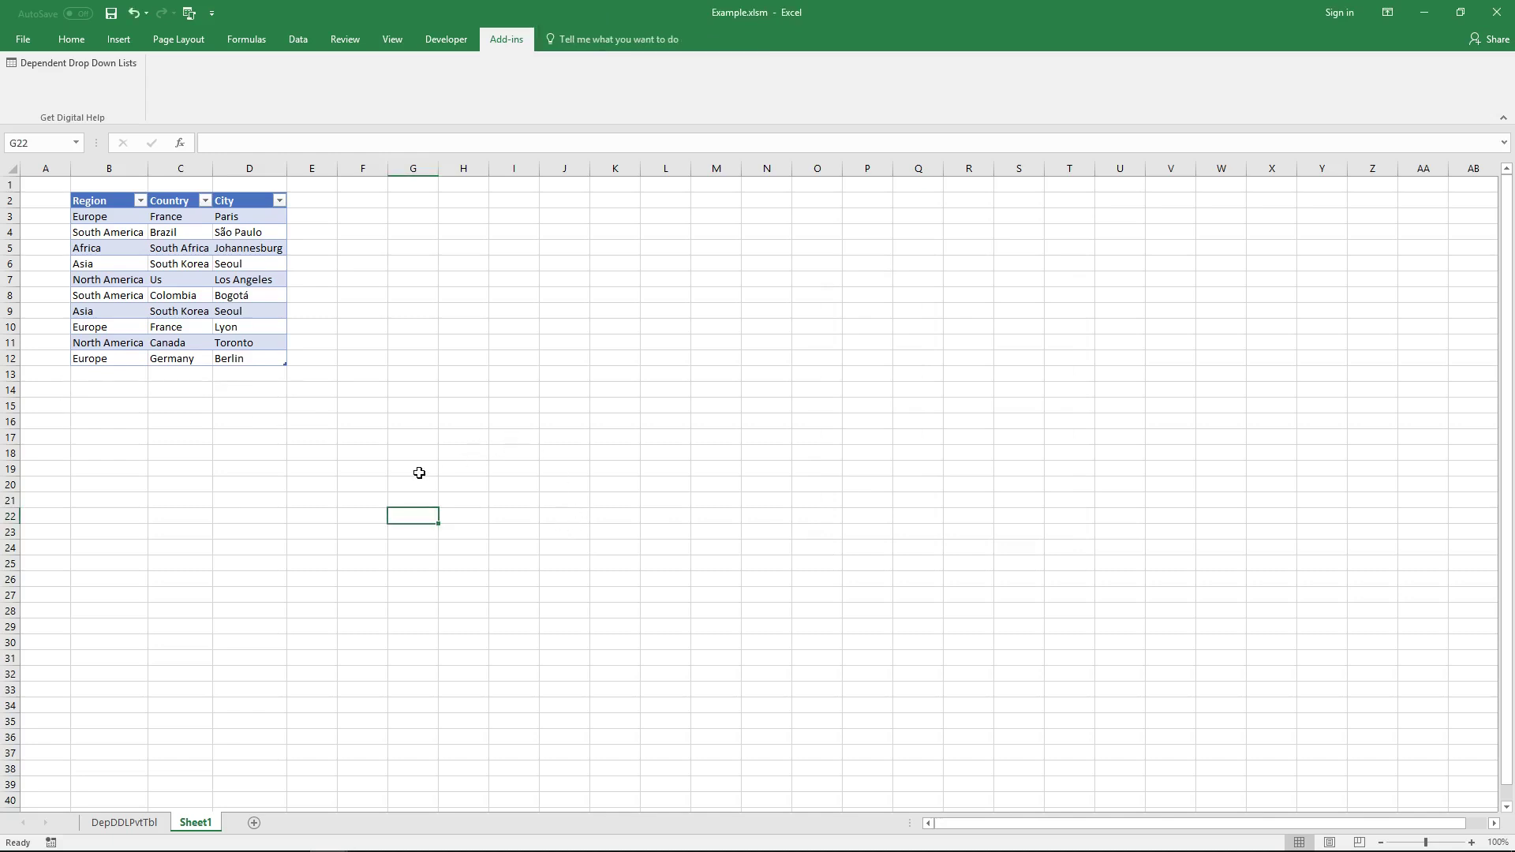